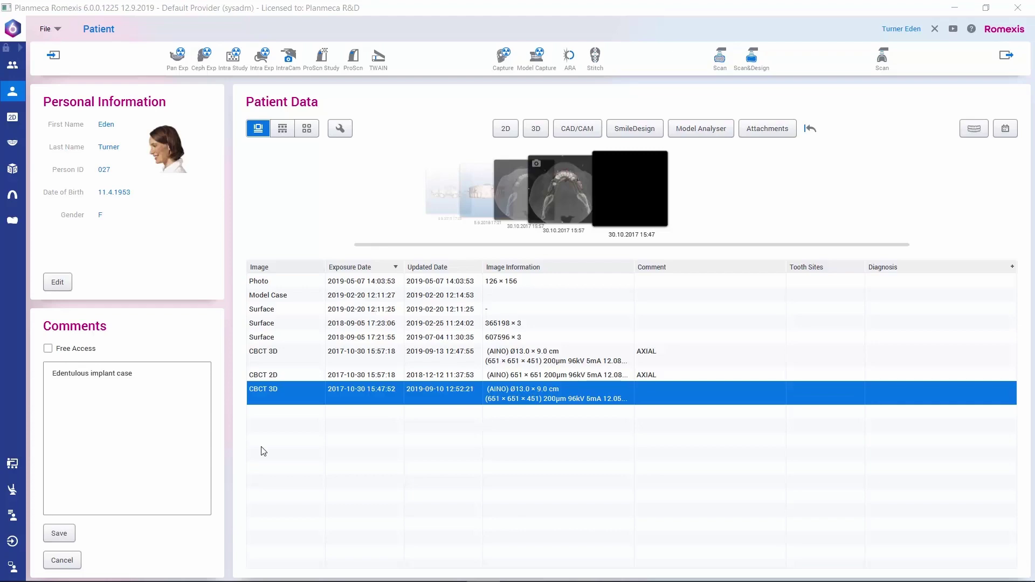
double_click(269, 401)
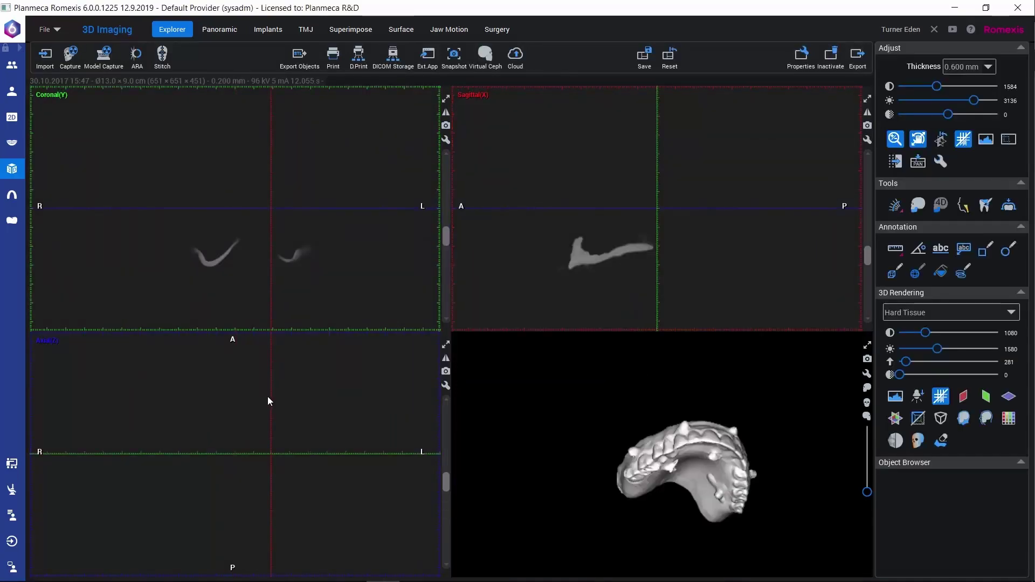
left_click(866, 345)
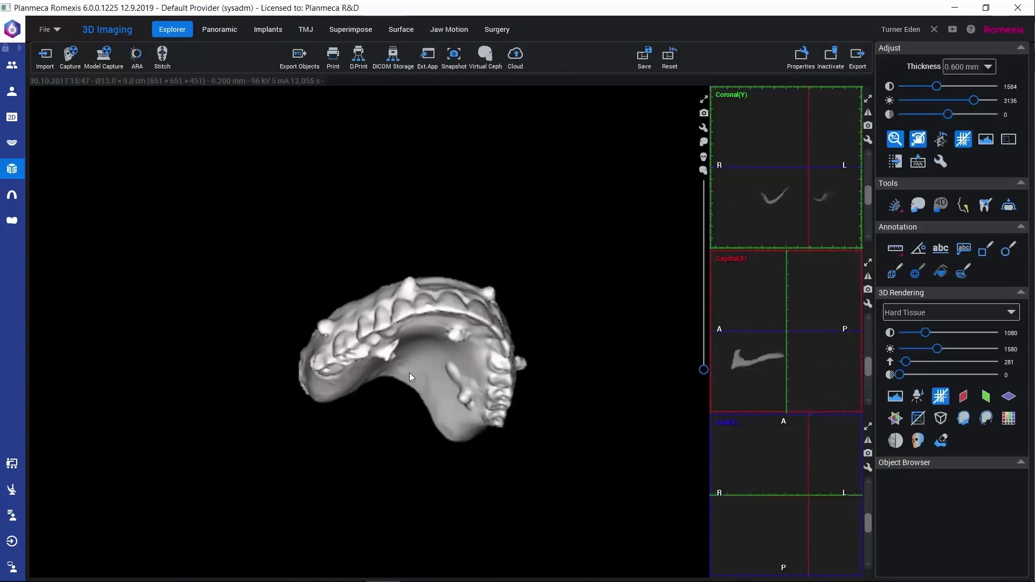
left_click_drag(409, 373, 234, 342)
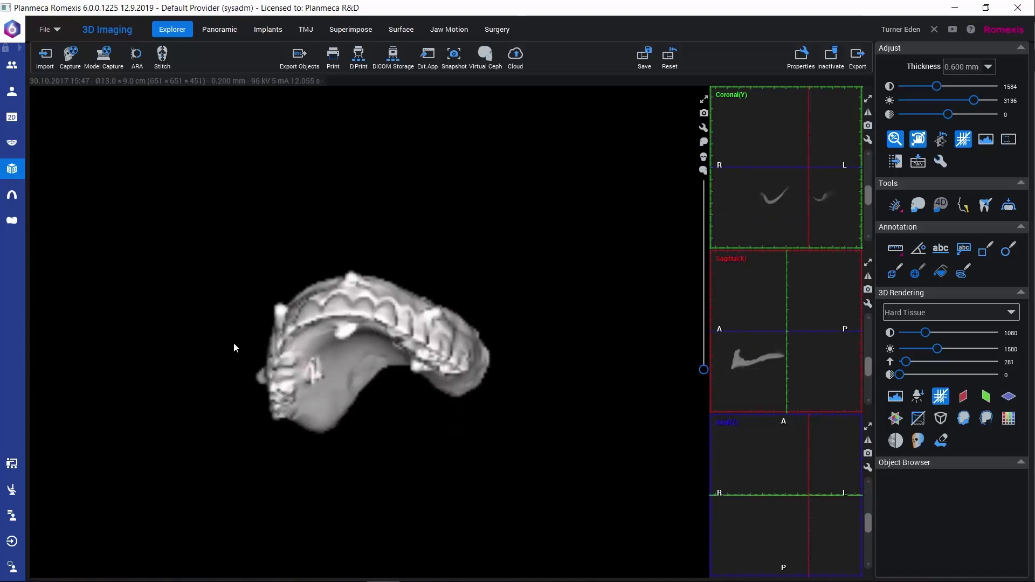
scroll(318, 353, "up", 3)
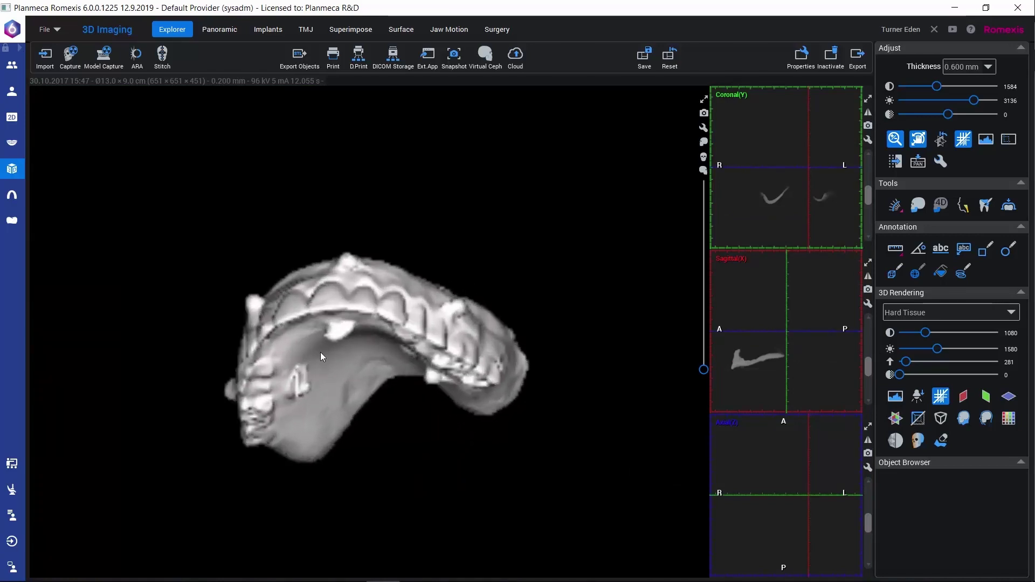
left_click_drag(320, 352, 367, 299)
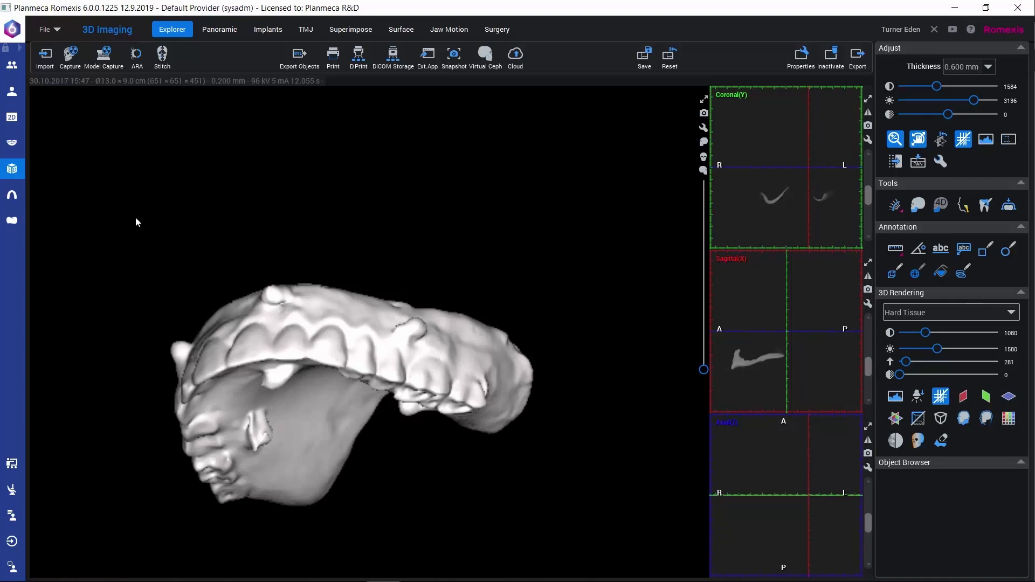
Step: Look up the Digital cast conversion export option, and return to the patient's image list
left_click(56, 30)
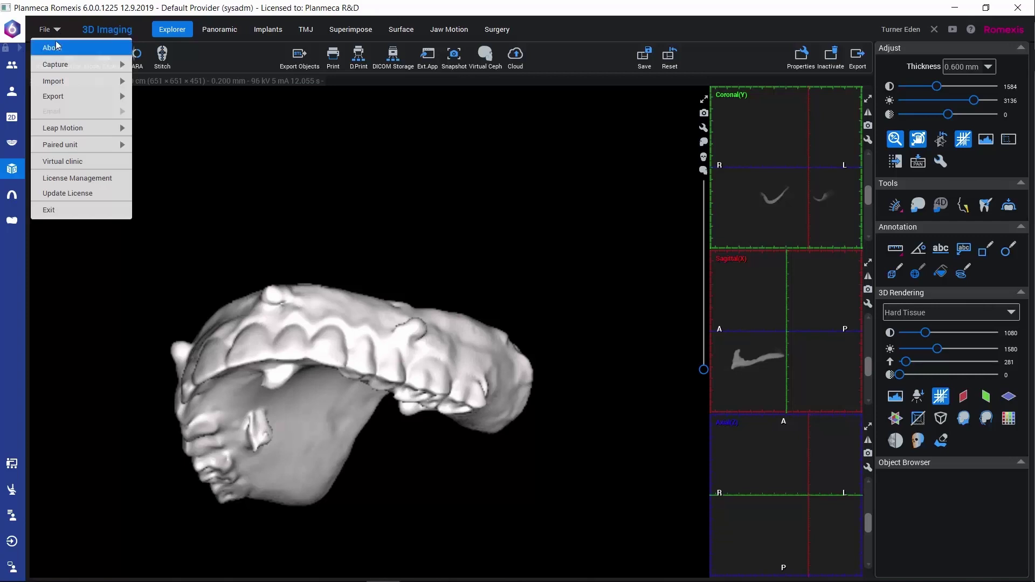
mouse_move(56, 96)
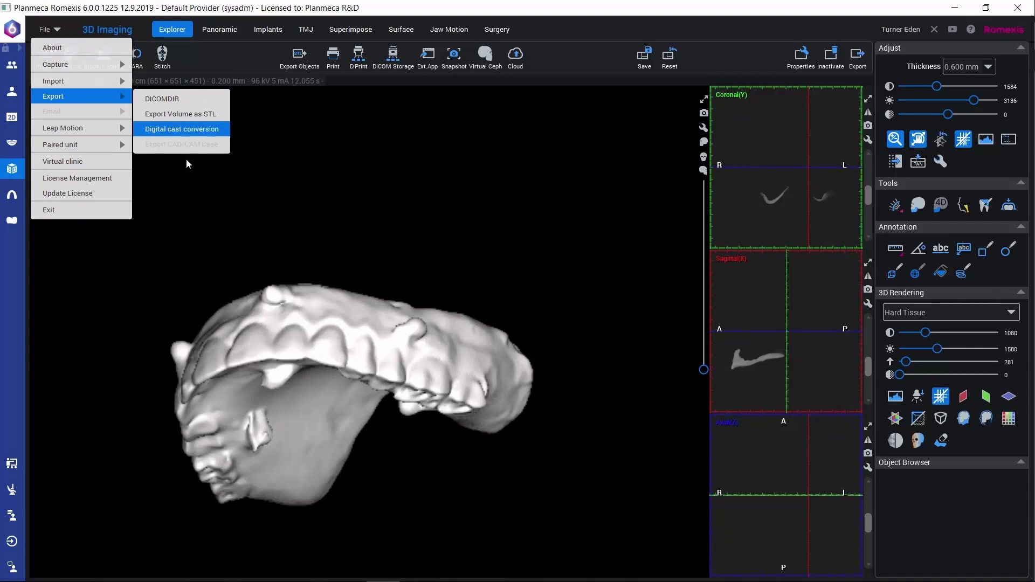
left_click(12, 92)
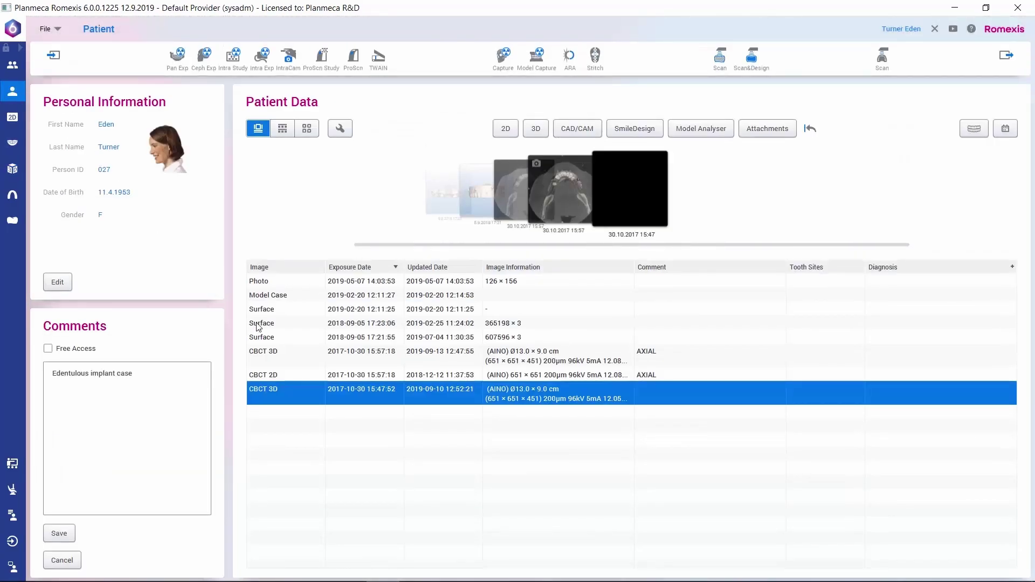
Step: Preview the patient's surface models from 2019-02-20 and 2018-09-05
left_click(269, 311)
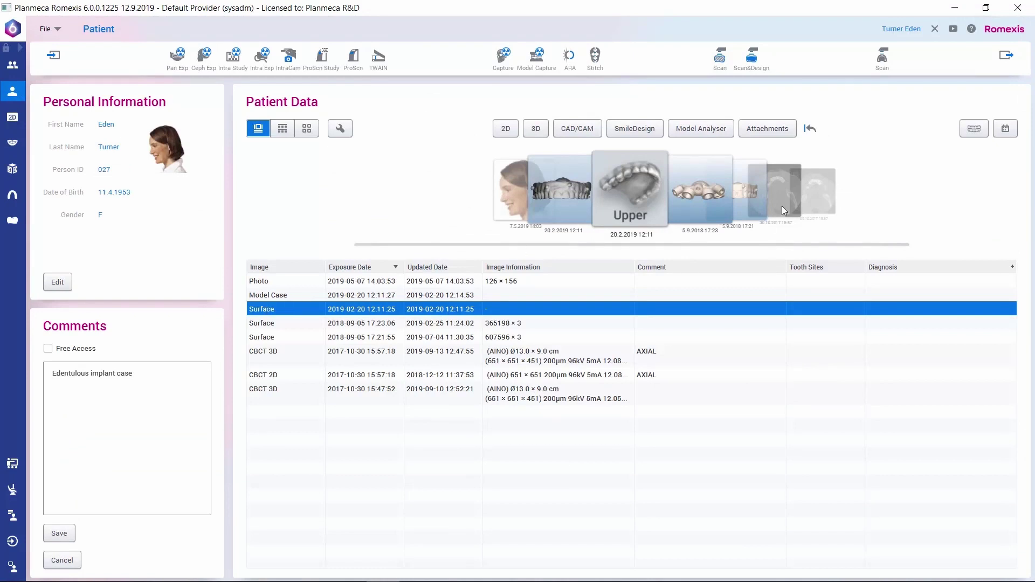
left_click(737, 183)
left_click(701, 192)
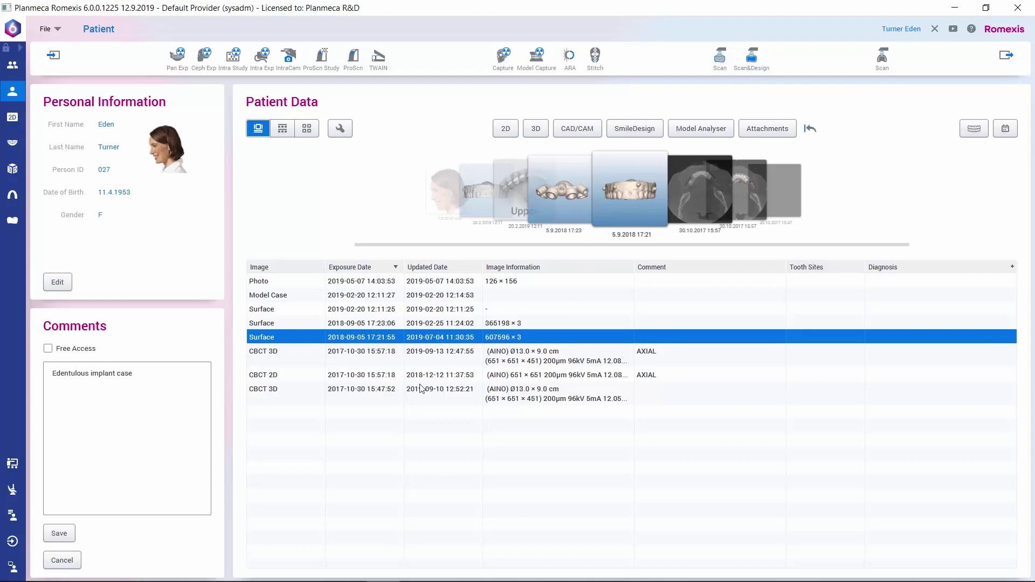
left_click(268, 355)
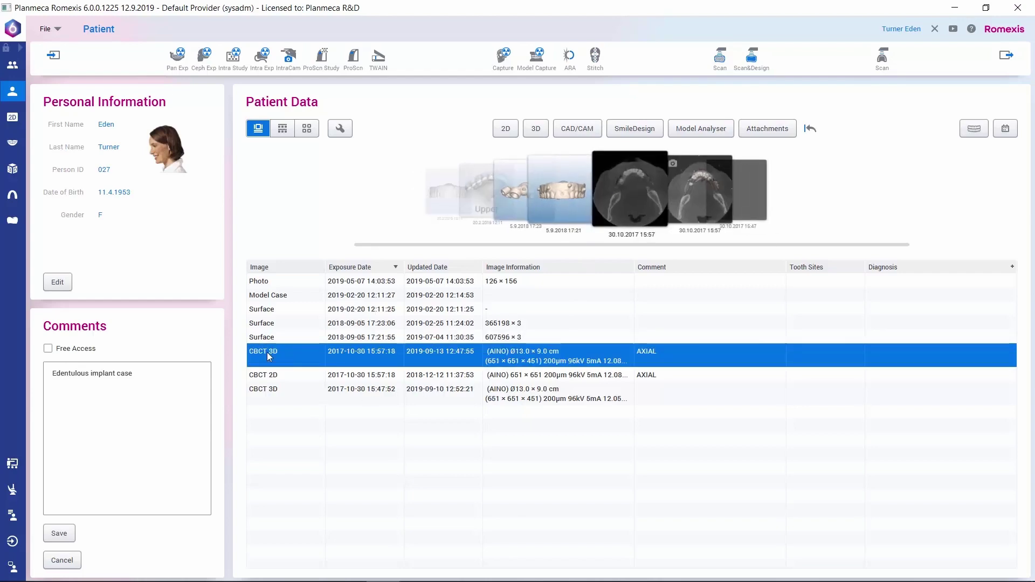
double_click(266, 351)
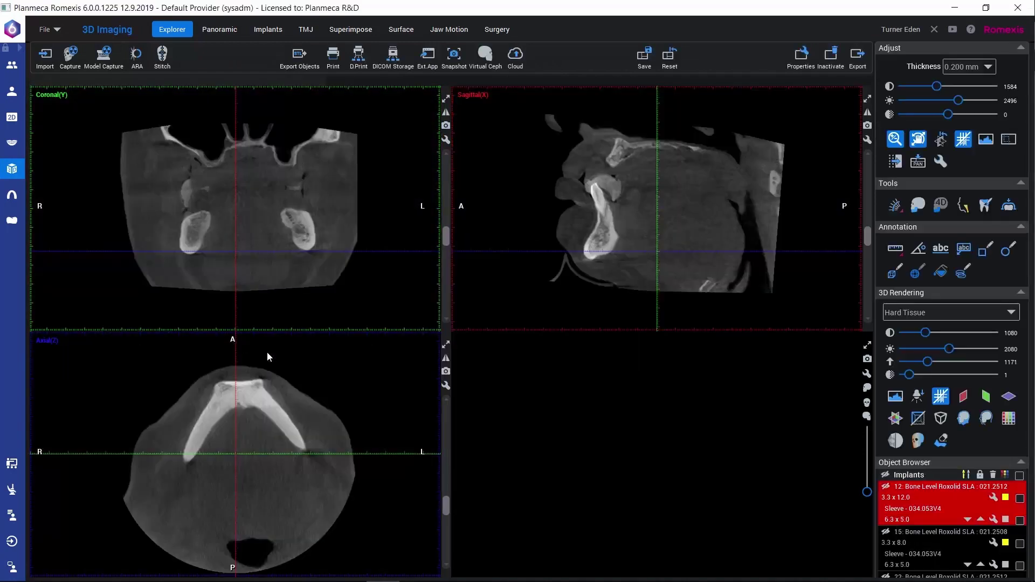
left_click(865, 345)
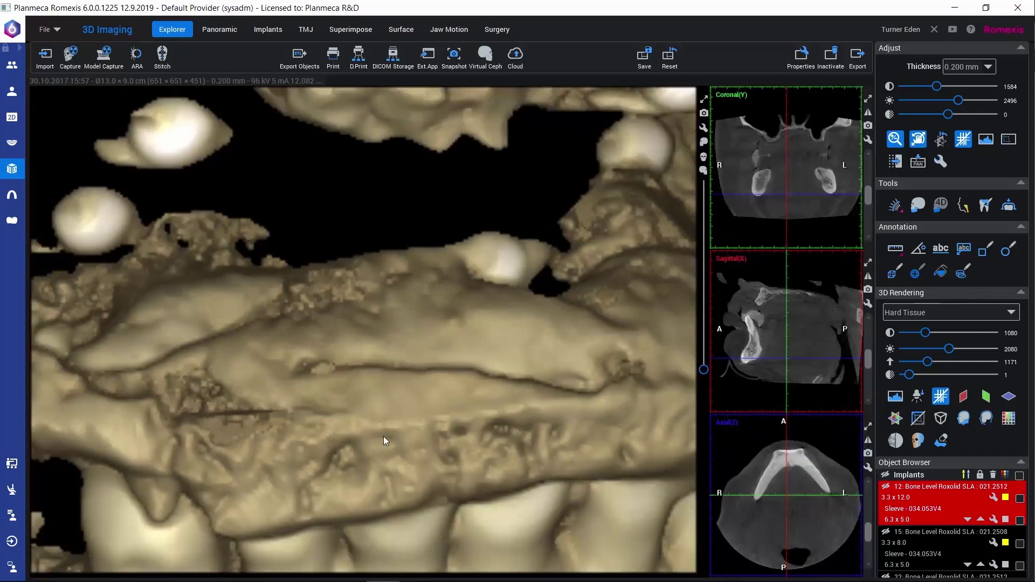
scroll(383, 437, "down", 5)
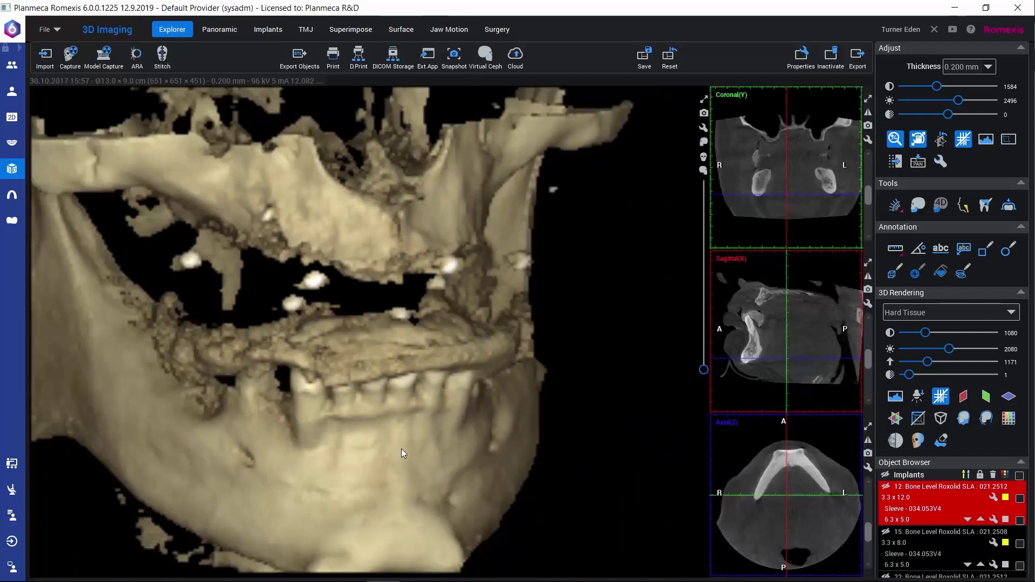
left_click_drag(448, 452, 396, 304)
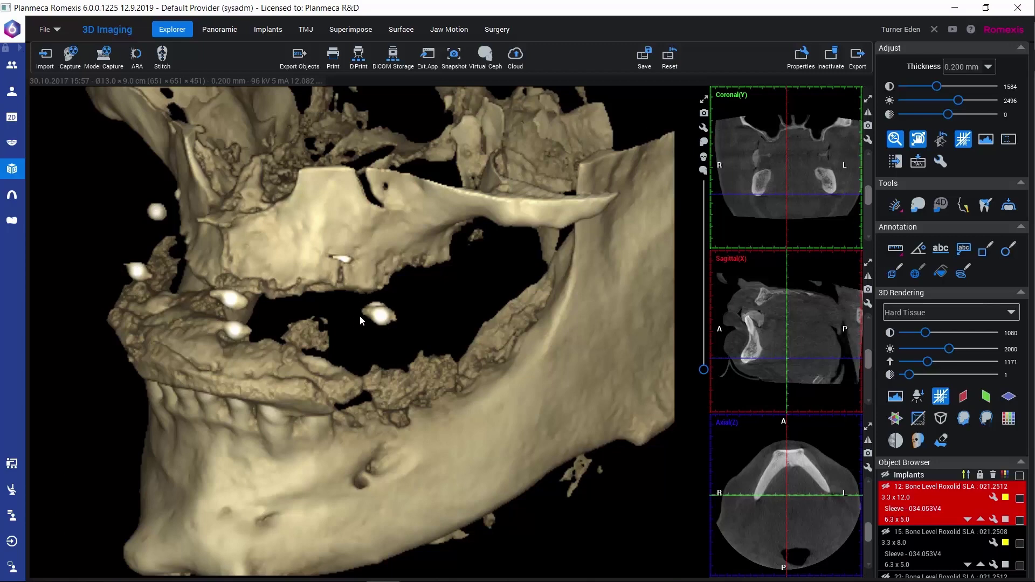
left_click(703, 100)
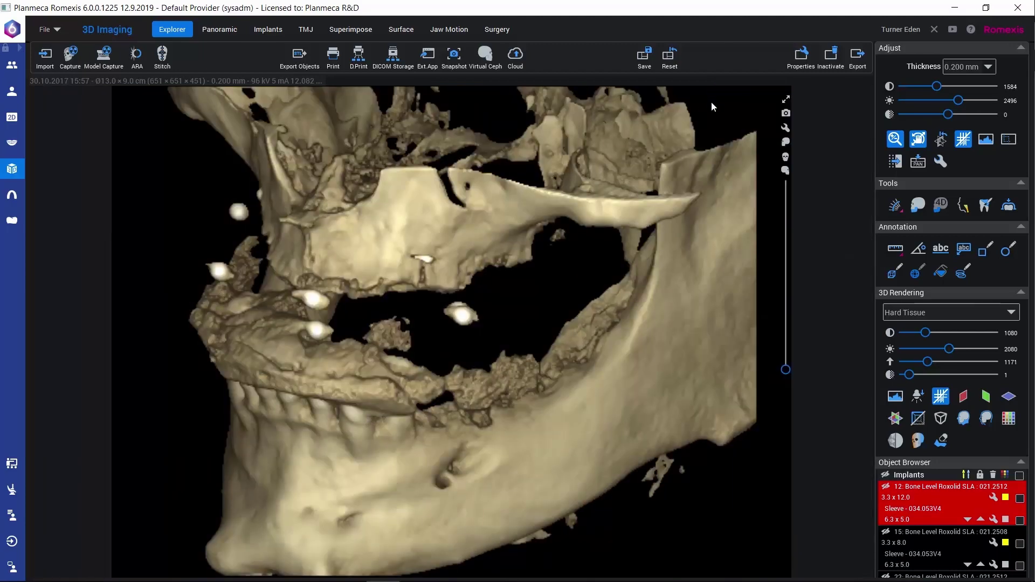
left_click(785, 100)
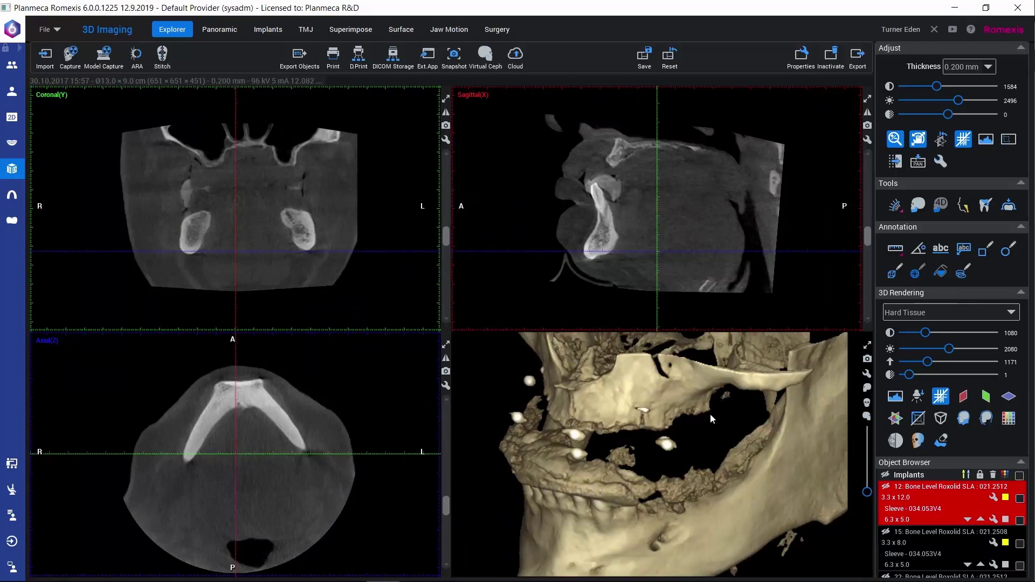
Step: Start fitting a model to the volume and load the denture surface model from 5.9.2018 17:21
left_click(1009, 208)
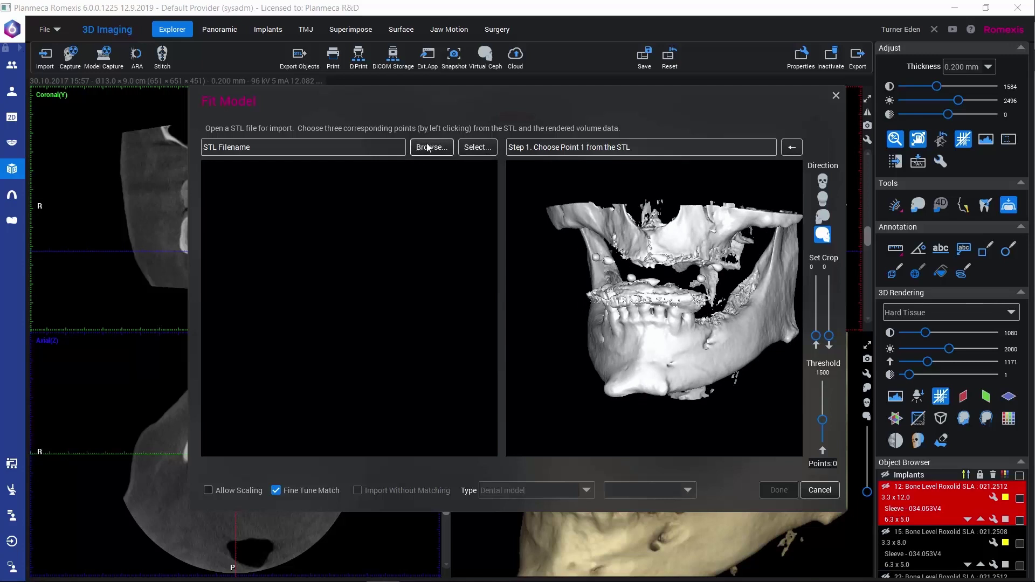
left_click(479, 149)
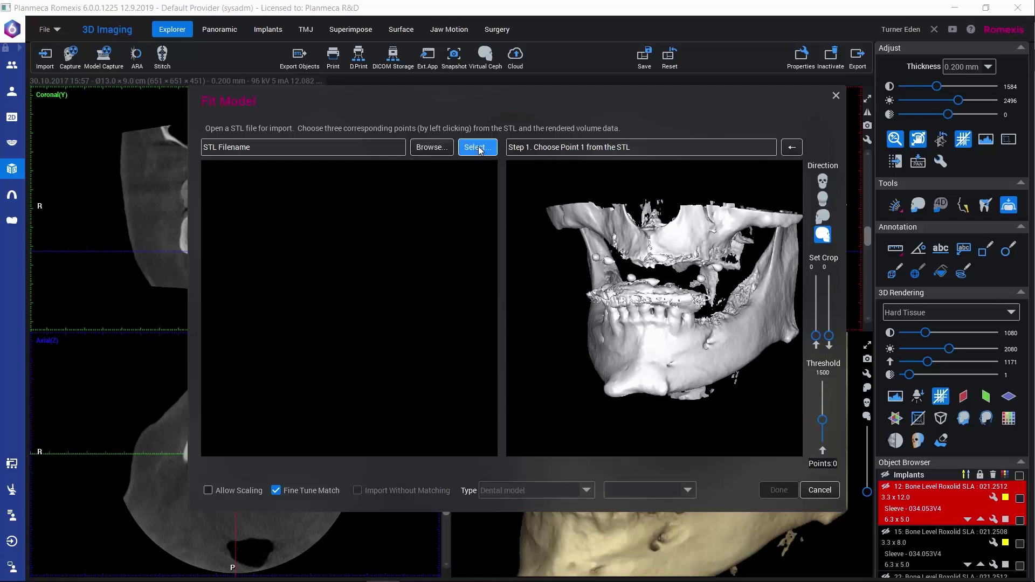
scroll(638, 274, "down", 1)
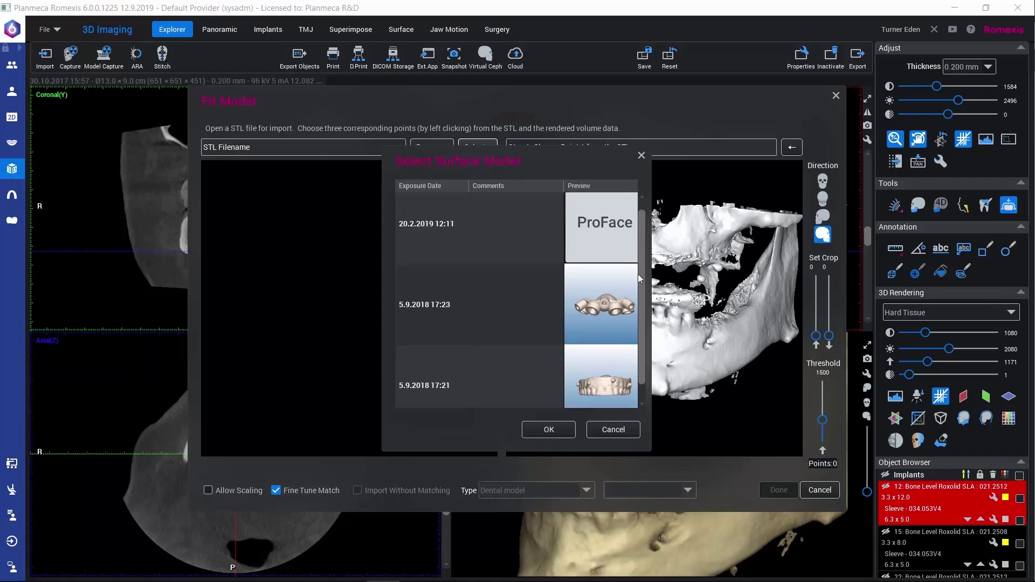
left_click(451, 349)
left_click(548, 430)
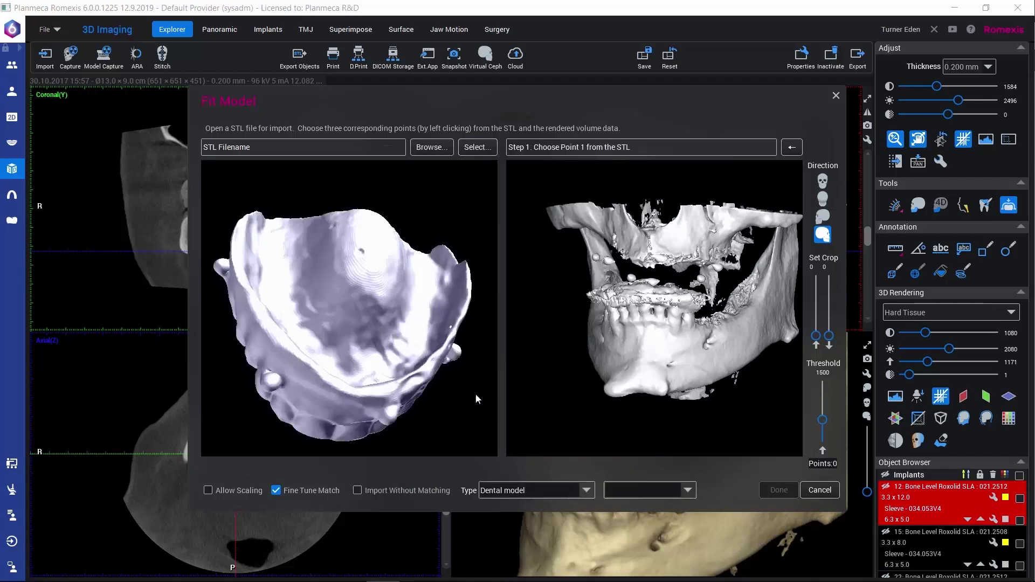
Step: Set matching Point 1 on the right rear outer marker of the denture STL and on the same marker in the volume
left_click_drag(383, 361, 474, 326)
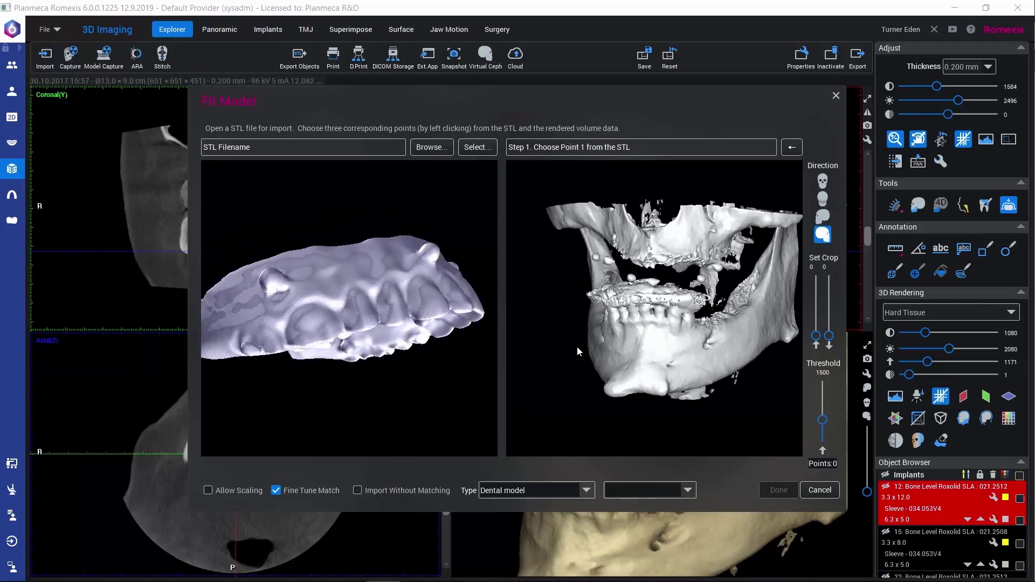
left_click_drag(577, 346, 776, 323)
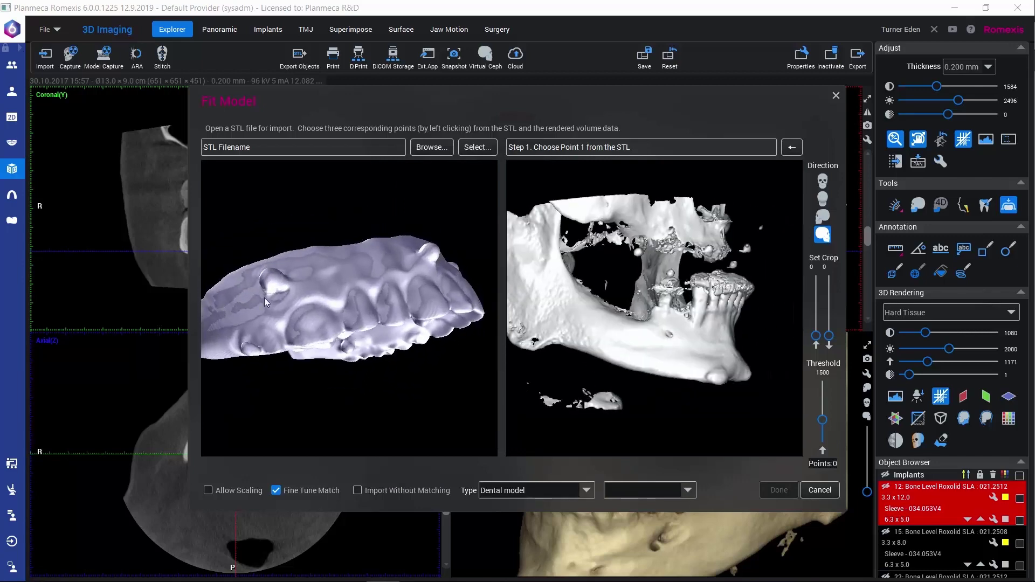
left_click_drag(268, 331, 273, 332)
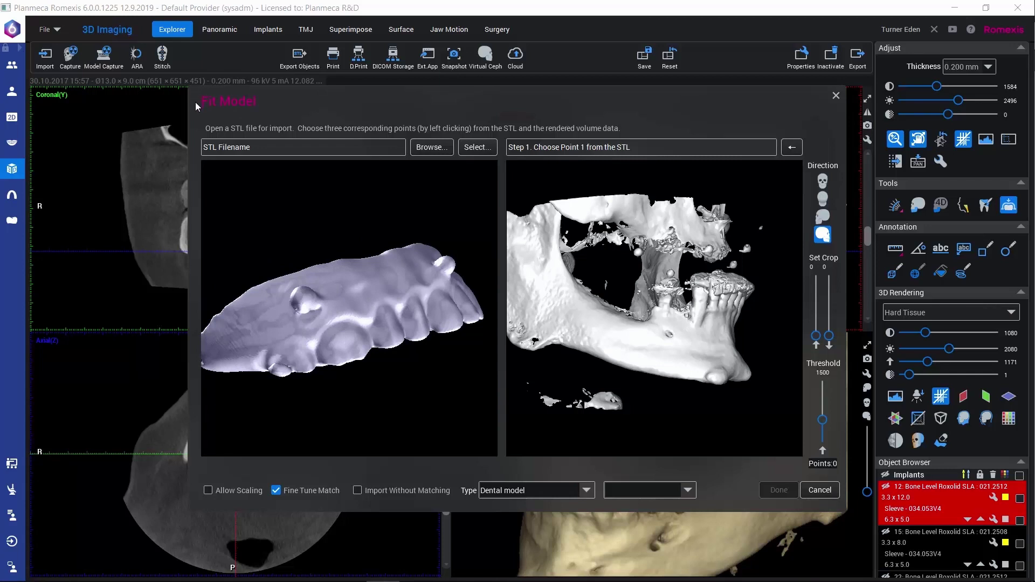
left_click(301, 293)
scroll(616, 297, "up", 3)
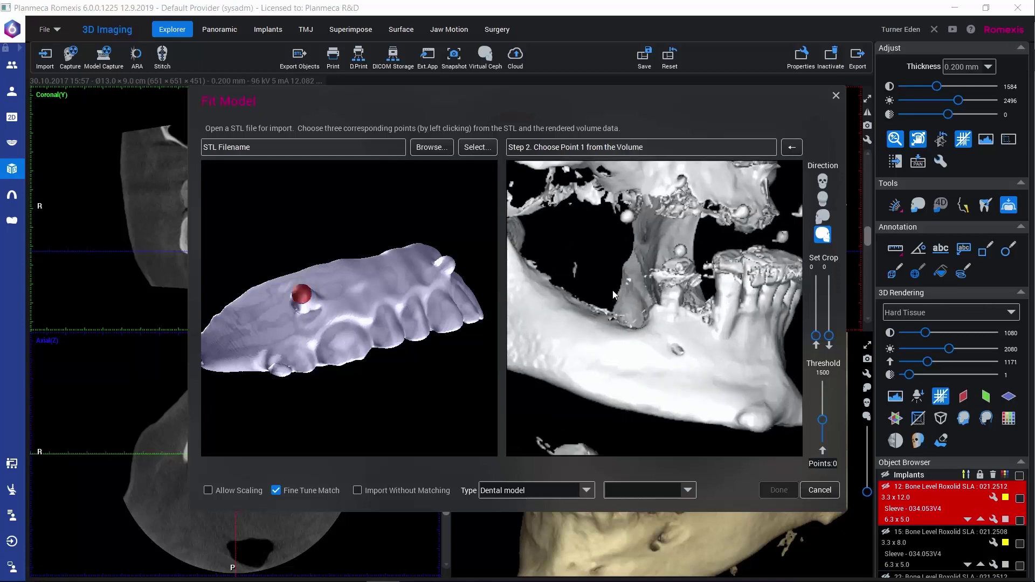
left_click(629, 216)
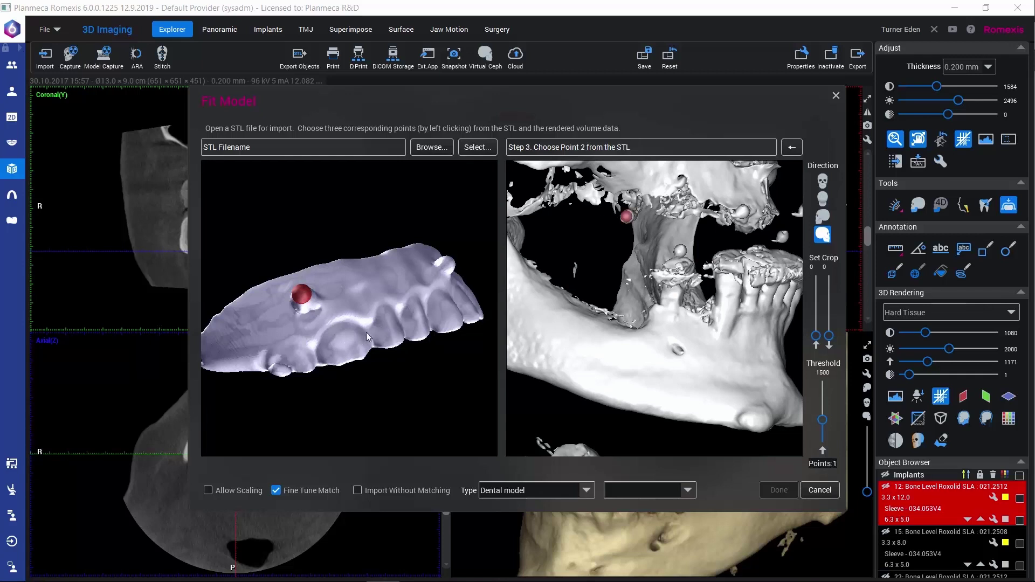
Step: Set matching Point 2 on the right front outer marker of the denture STL and on the same marker in the volume
mouse_move(367, 332)
left_mouse_down()
mouse_move(325, 350)
mouse_move(324, 336)
left_mouse_up()
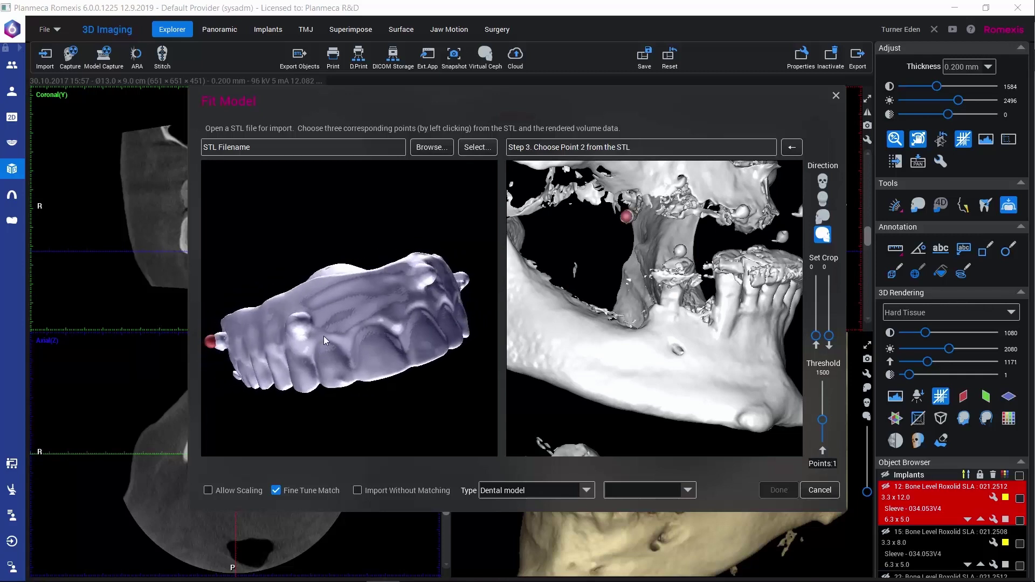
left_click(299, 322)
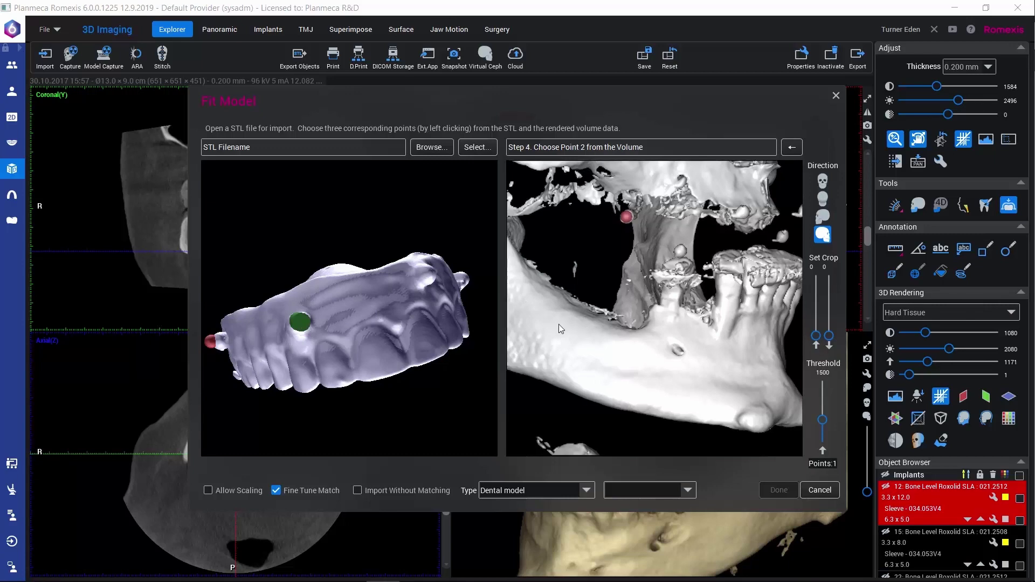
left_click_drag(559, 324, 670, 260)
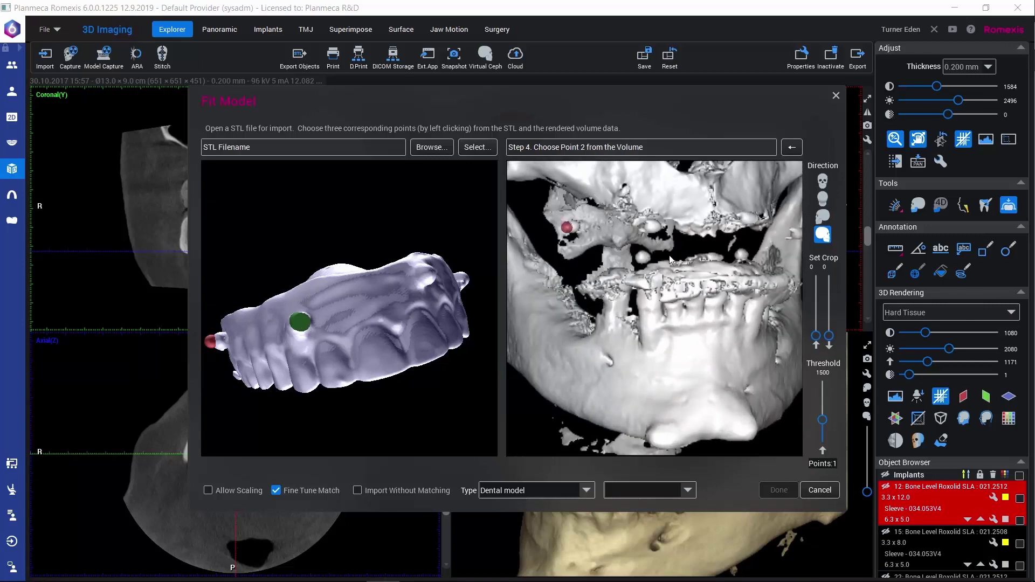
left_click(653, 223)
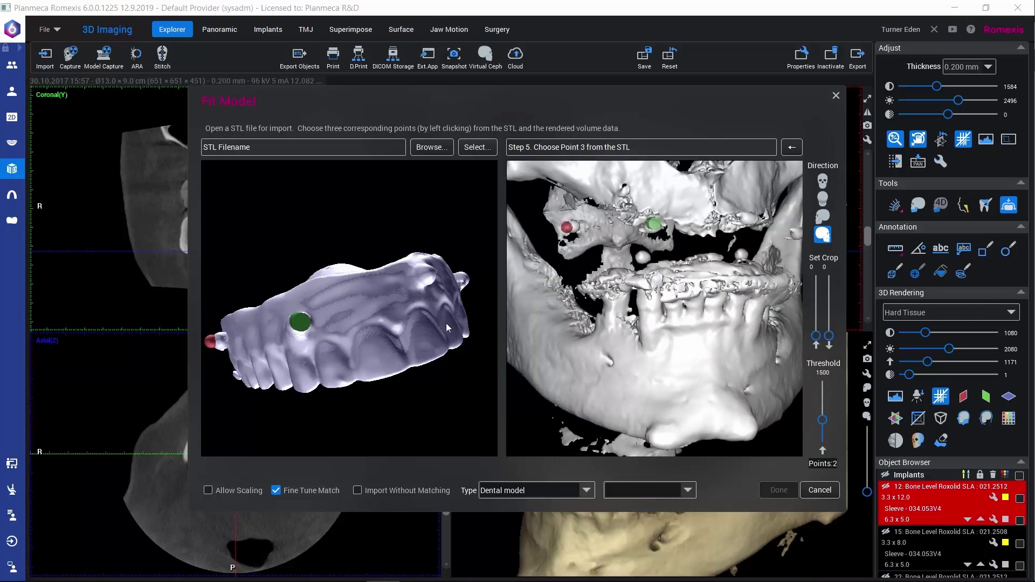
Step: Set matching Point 3 on the left side outer marker of the denture STL and on the same marker in the volume
left_click_drag(423, 326, 339, 339)
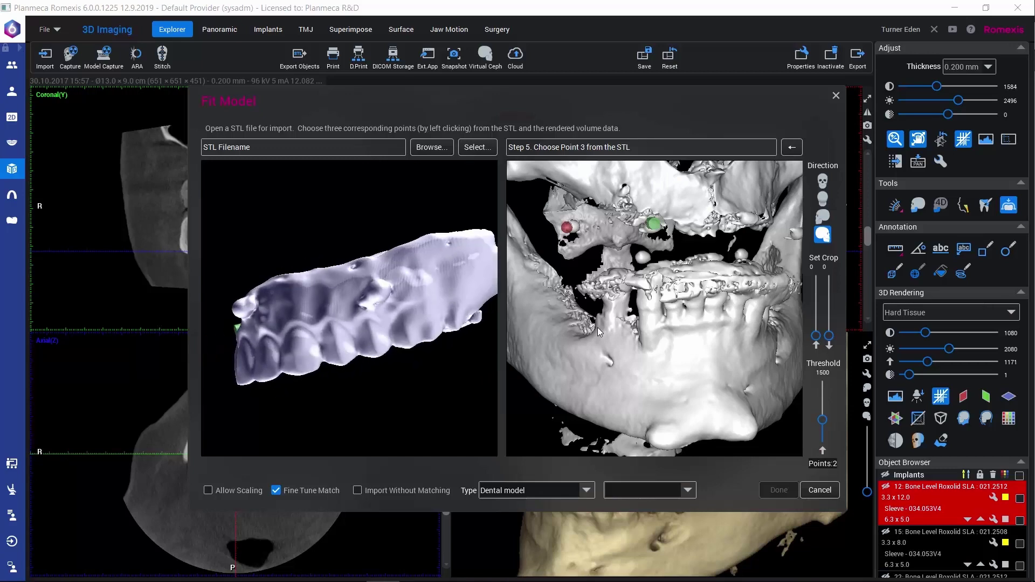
left_click_drag(595, 327, 439, 321)
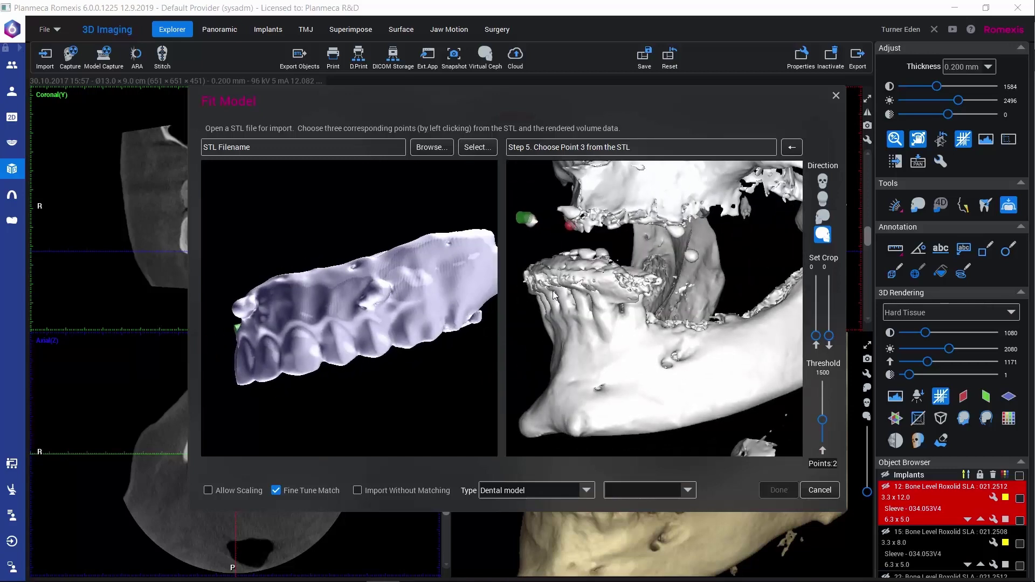
left_click(380, 290)
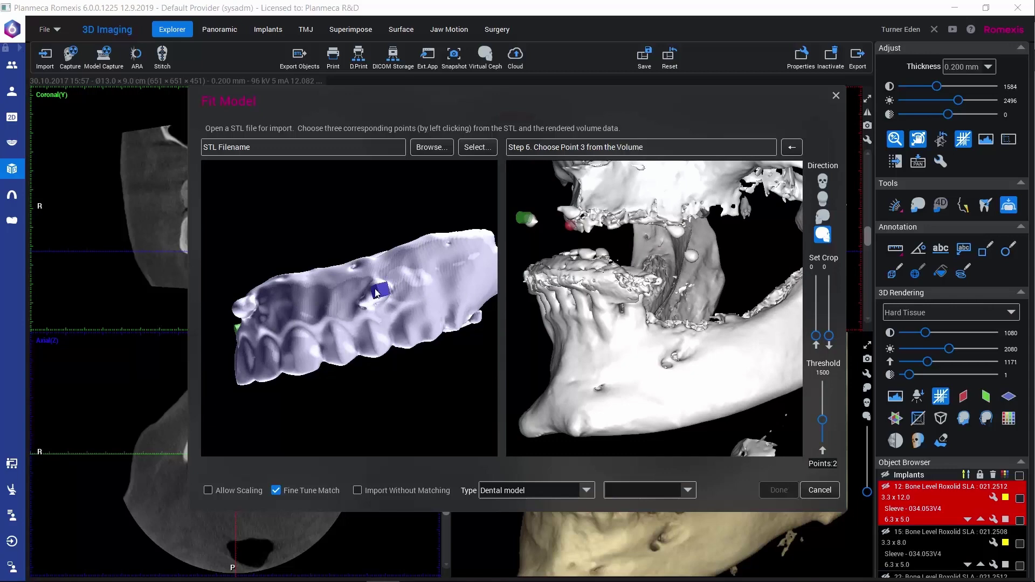
left_click(678, 233)
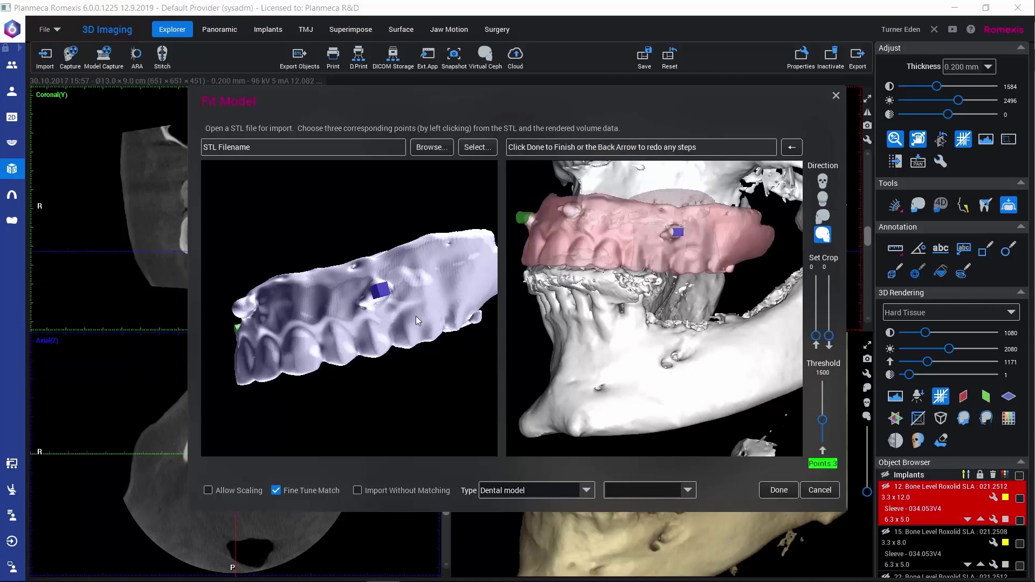
Step: Set matching Point 4 on the left rear inner palatal marker of the denture STL and of the volume, and finish point selection
left_click_drag(416, 316, 293, 288)
left_click_drag(672, 230, 419, 235)
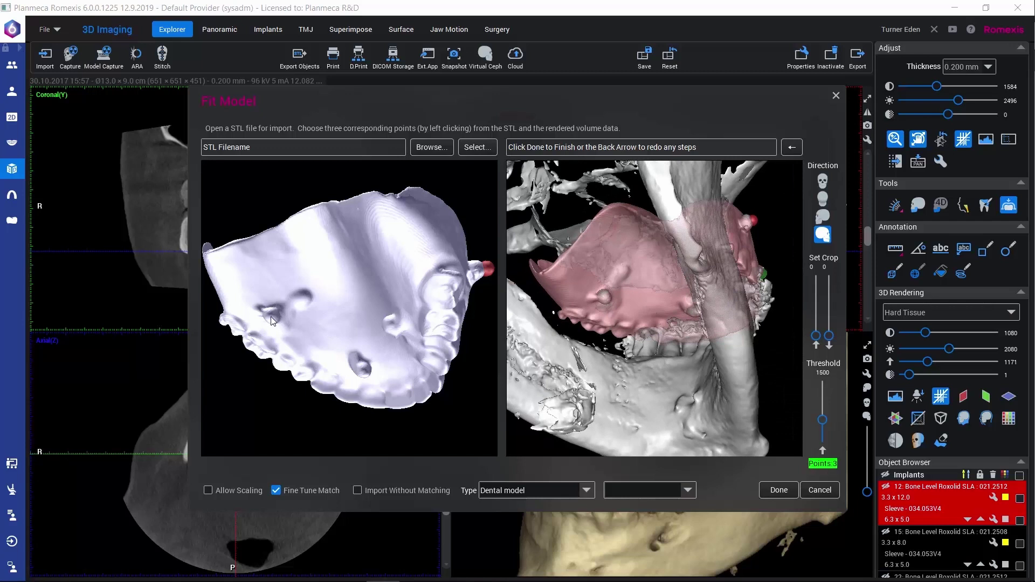
left_click(605, 295)
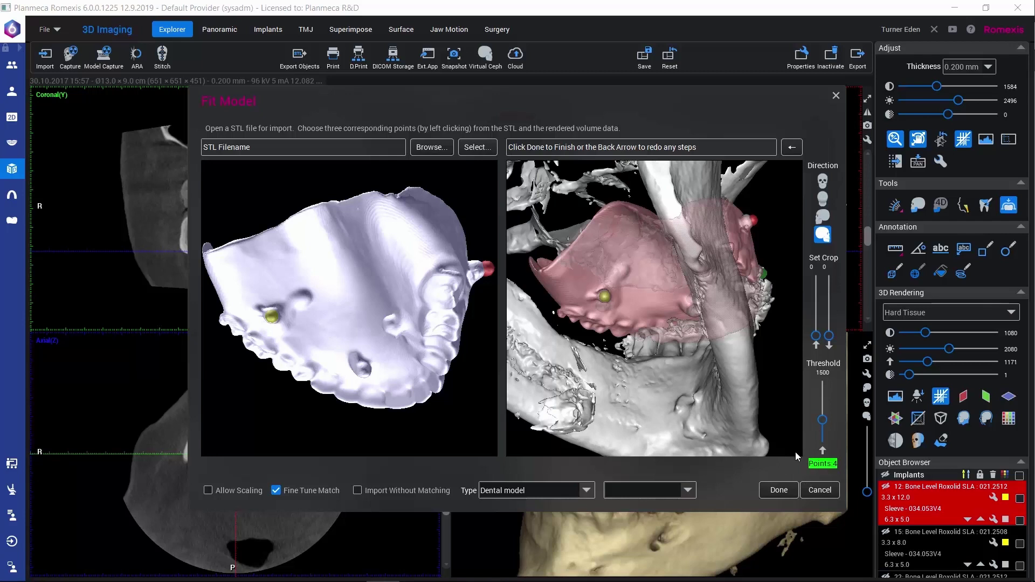
left_click(776, 491)
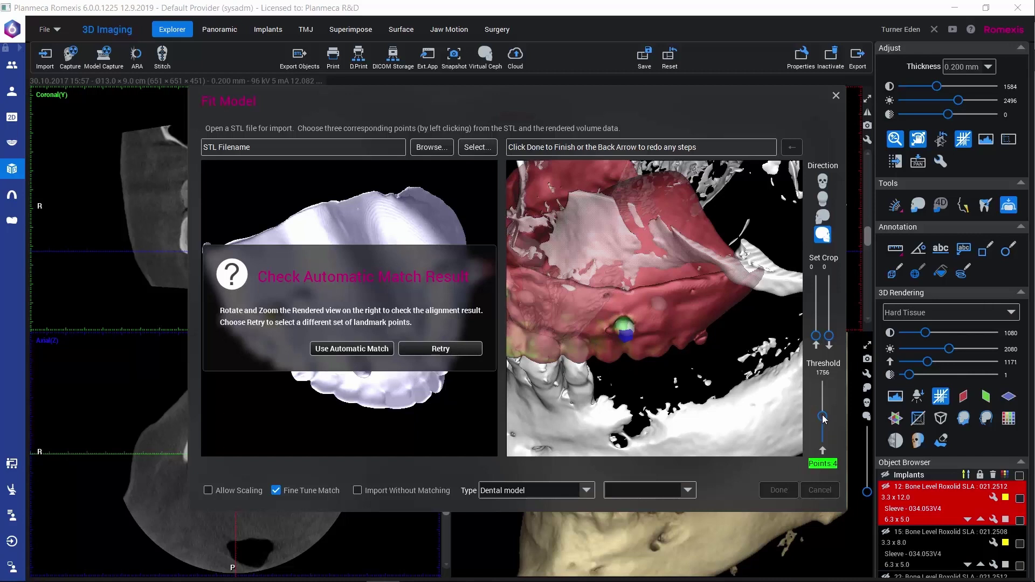
Step: Check the alignment of the denture model with the volume threshold at 4095 and accept the automatic match
left_click_drag(825, 399, 825, 380)
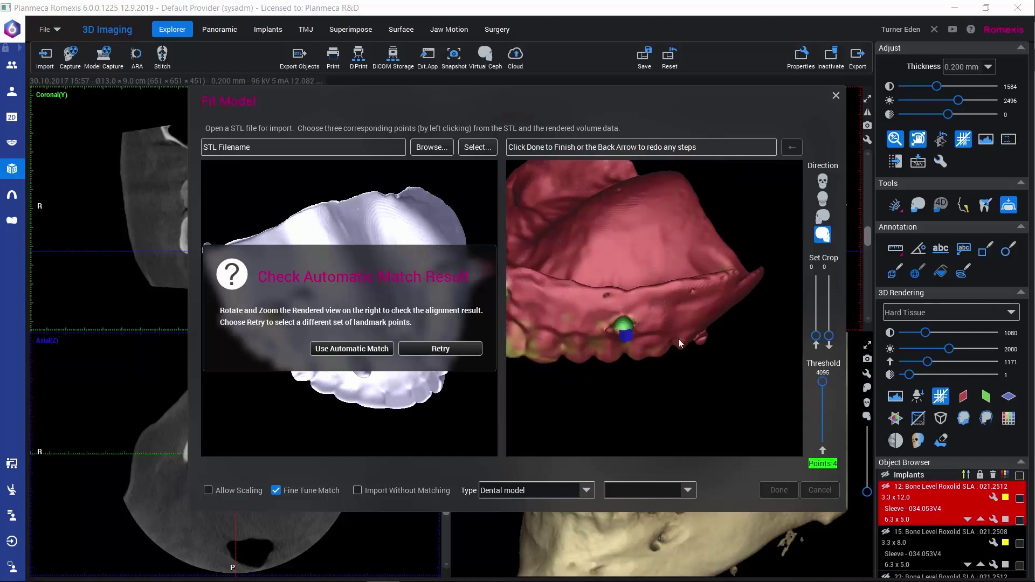
scroll(621, 383, "up", 5)
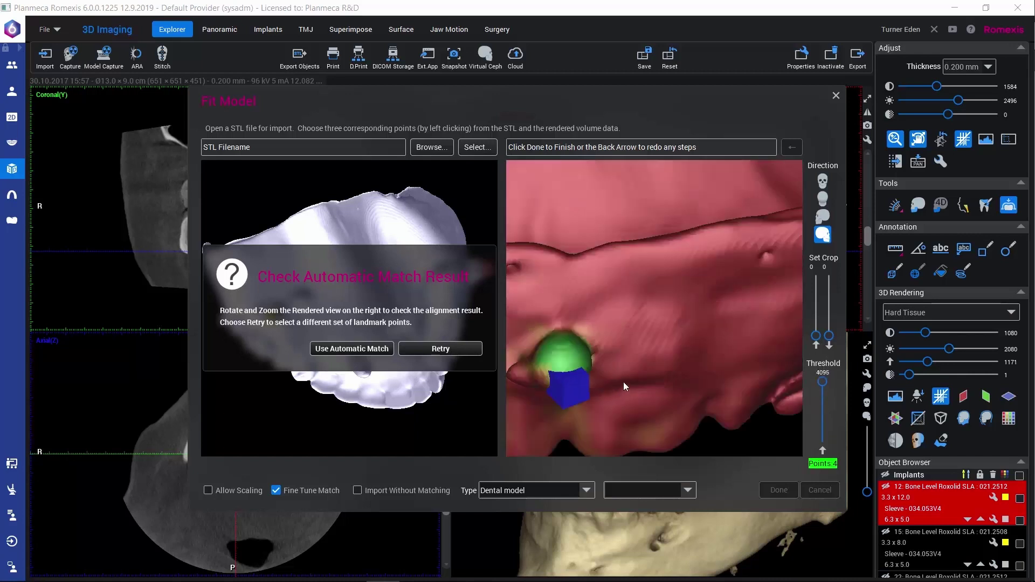
scroll(623, 384, "down", 4)
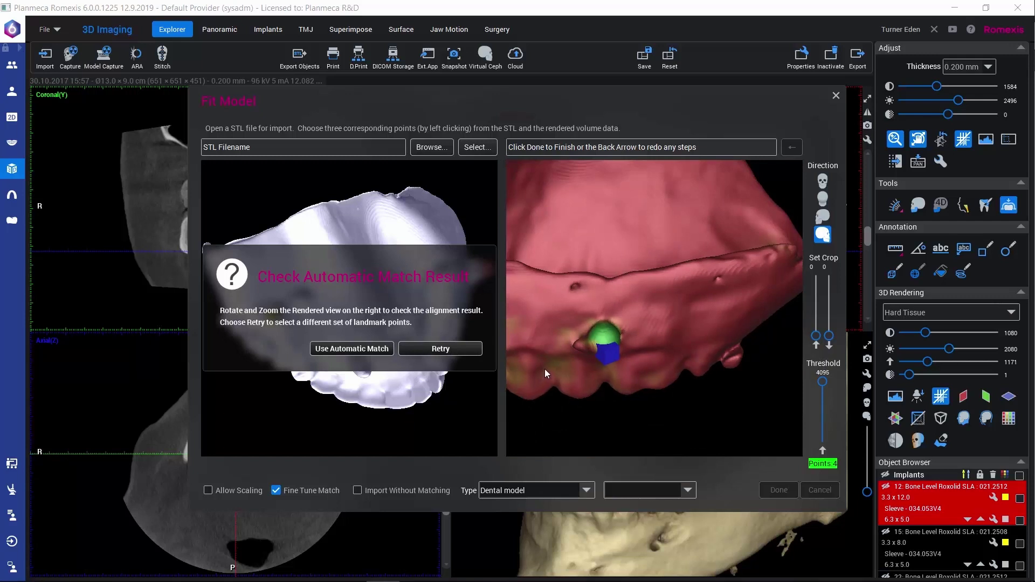
left_click_drag(545, 372, 544, 367)
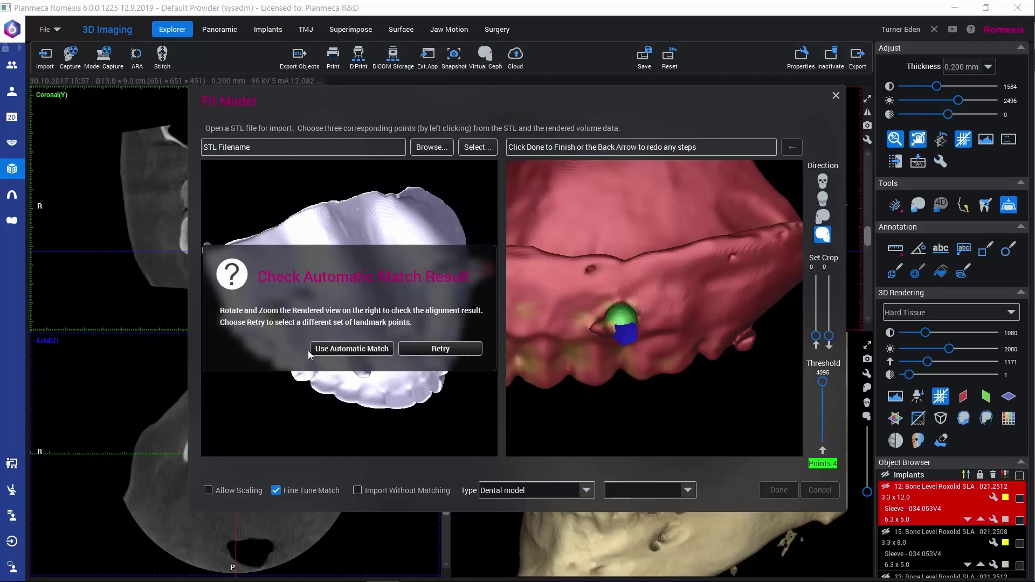
left_click(341, 347)
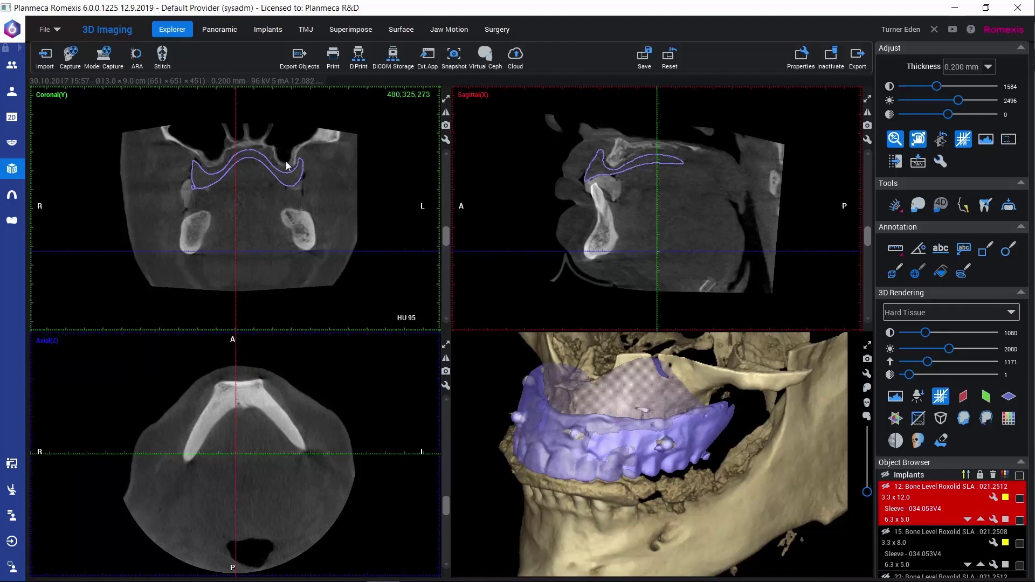
Step: Go to implant planning and show all planned implants in an enlarged 3D rendering
left_click(264, 34)
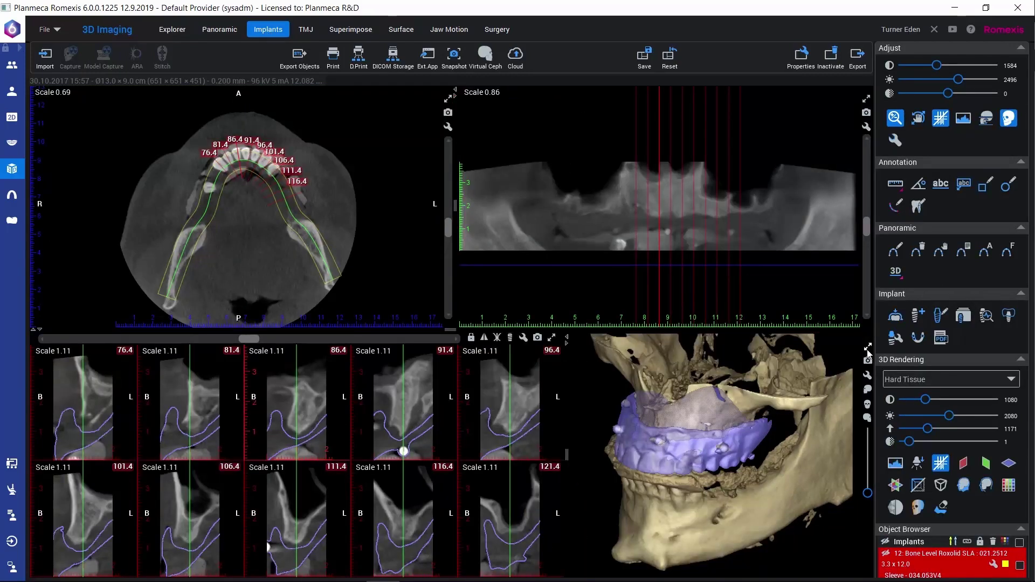
left_click(867, 349)
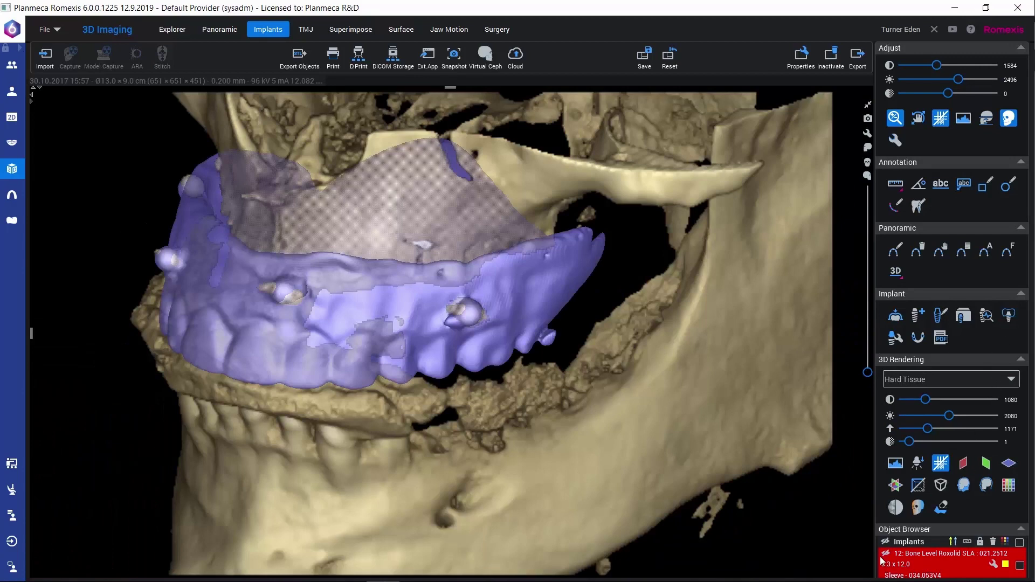
left_click(885, 541)
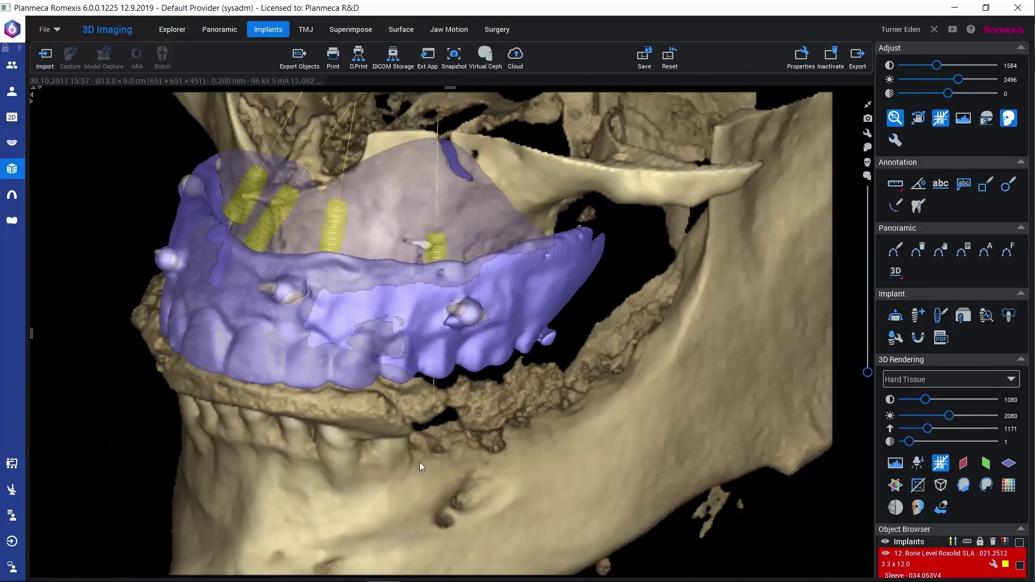
left_click_drag(445, 459, 404, 492)
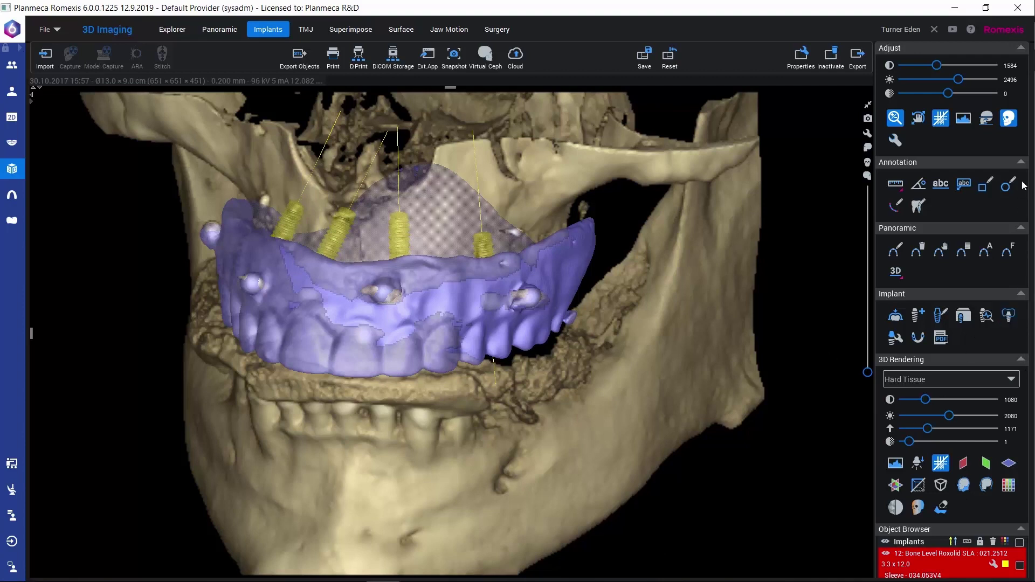
Step: Collapse the image adjustment and 3D rendering settings and show all fixation pins in the 3D view
left_click(1022, 50)
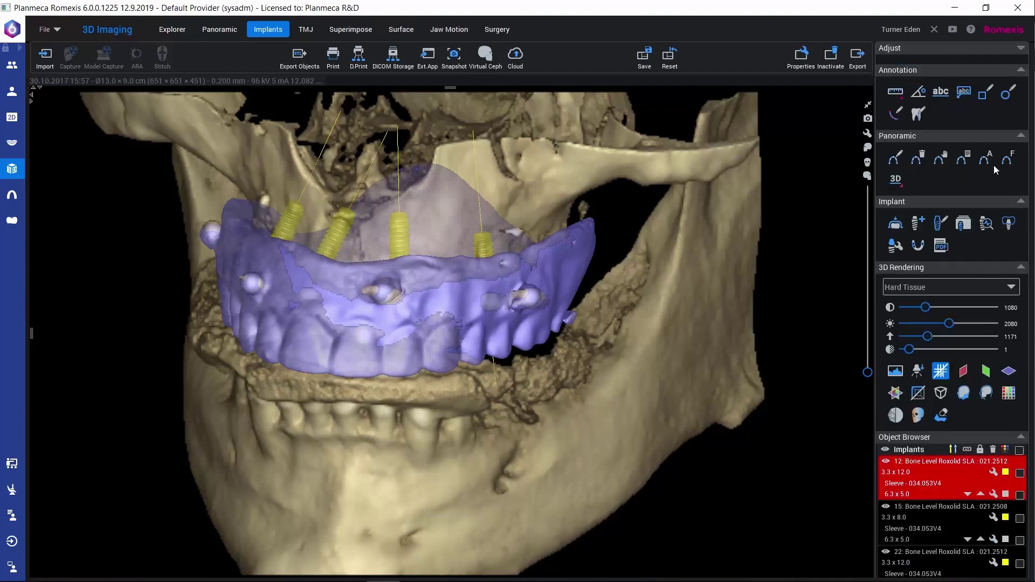
left_click(1021, 268)
scroll(935, 402, "down", 1)
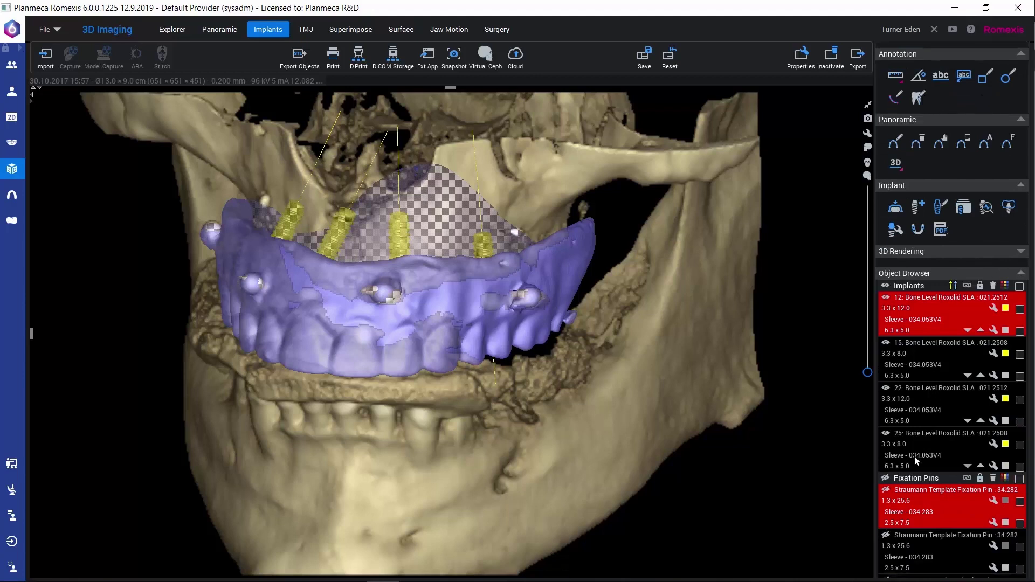
left_click(885, 465)
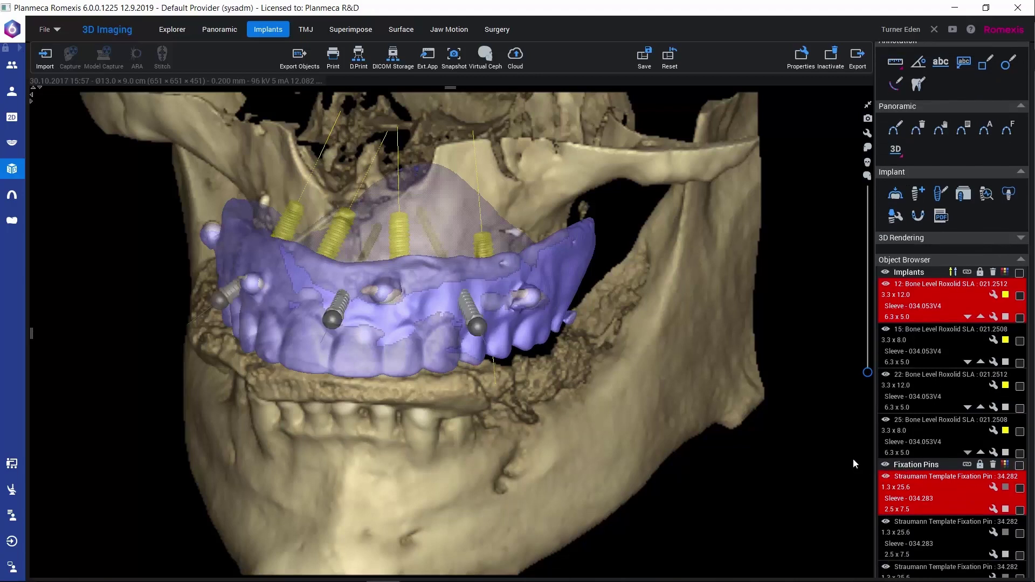
Step: Look up the Straumann template fixation pin 34.282 with sleeve 034.283 in the Fixation Pin Library, without adding it to the plan
left_click(964, 196)
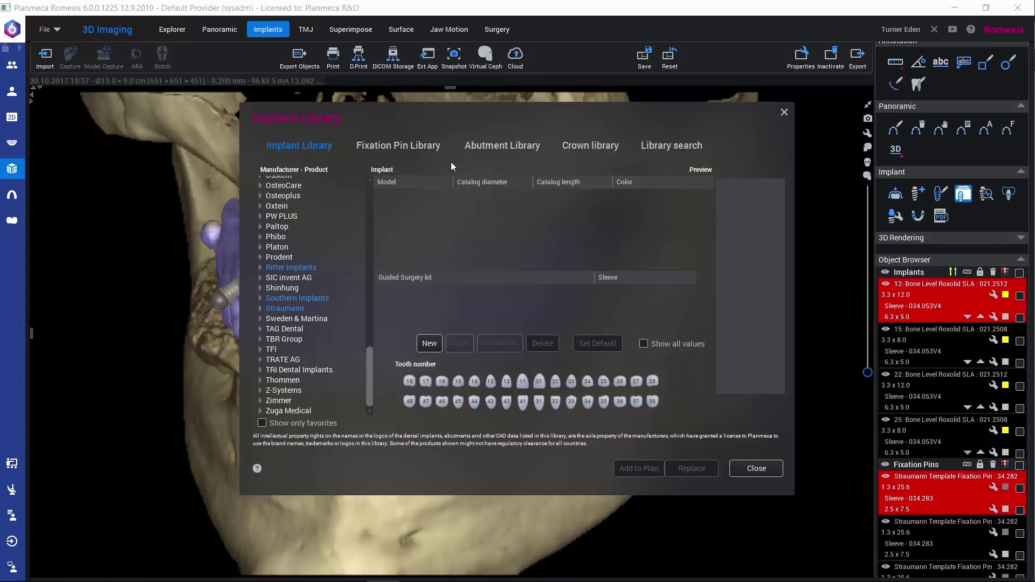
left_click(398, 146)
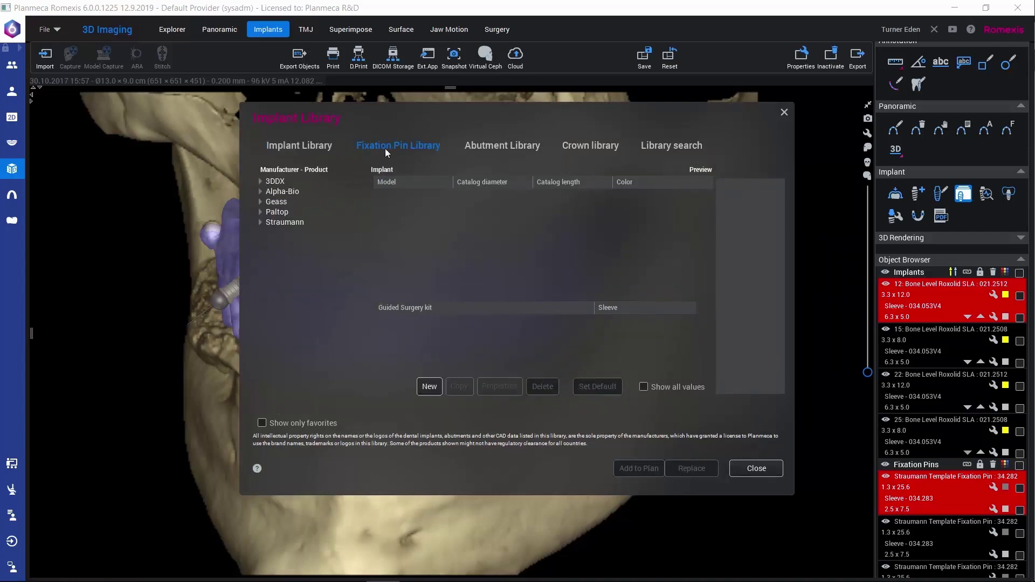
left_click(258, 222)
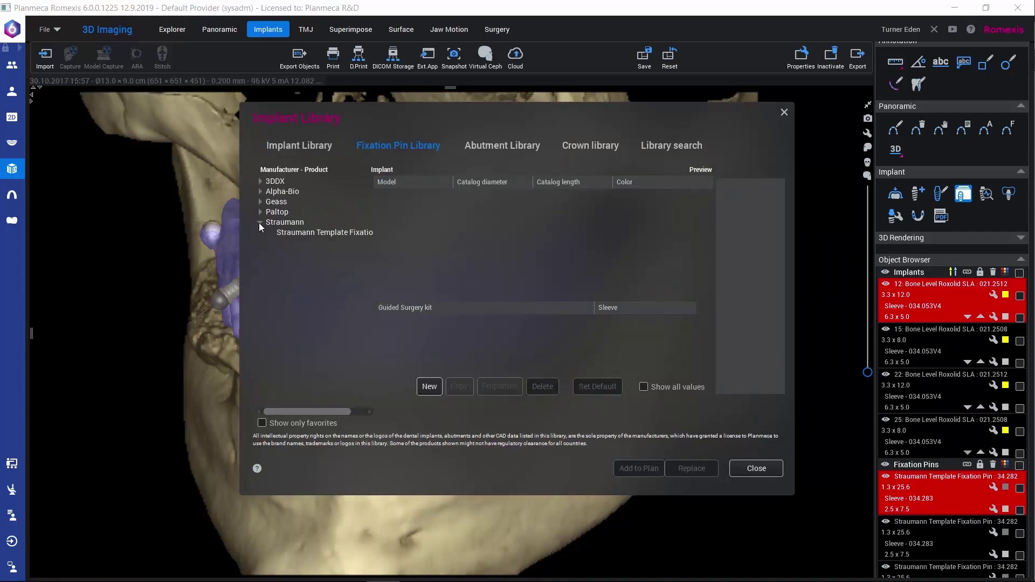
left_click(286, 232)
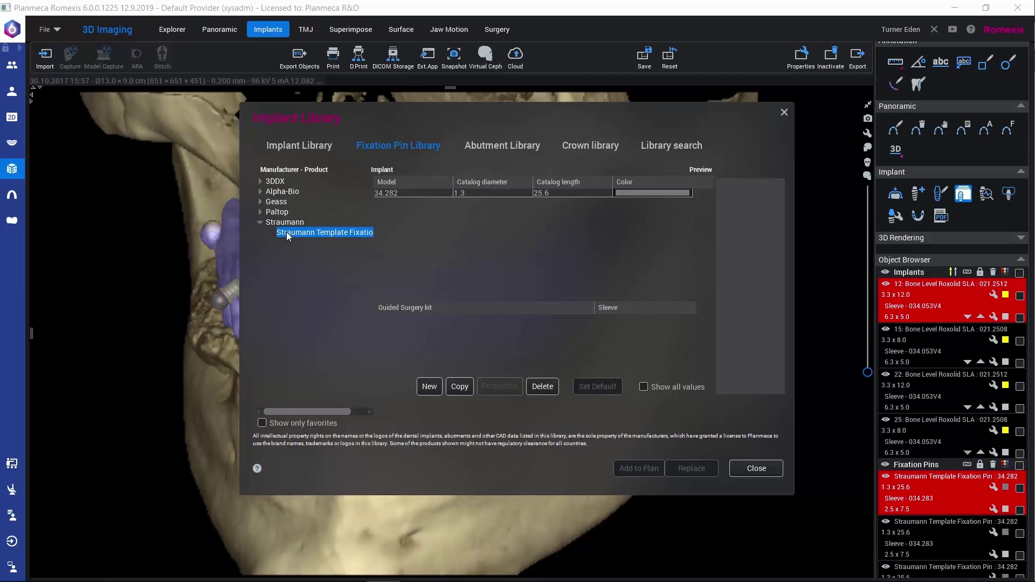
left_click(455, 194)
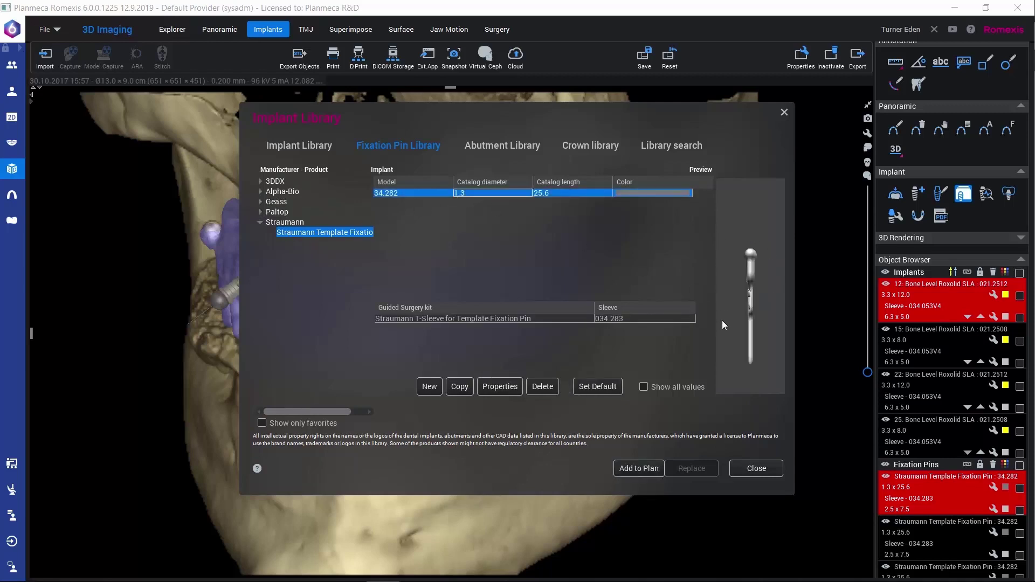
left_click(438, 319)
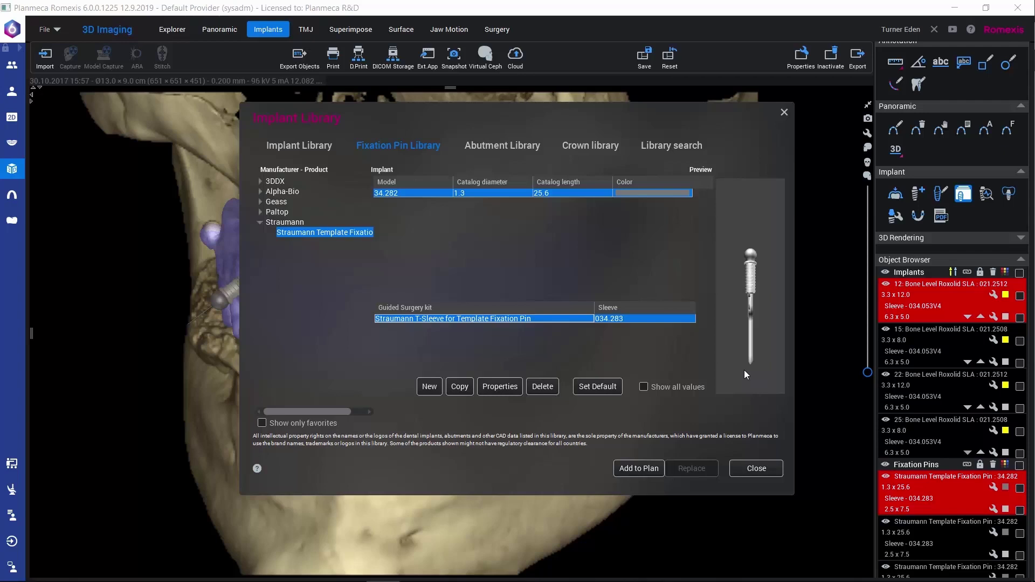
left_click(747, 471)
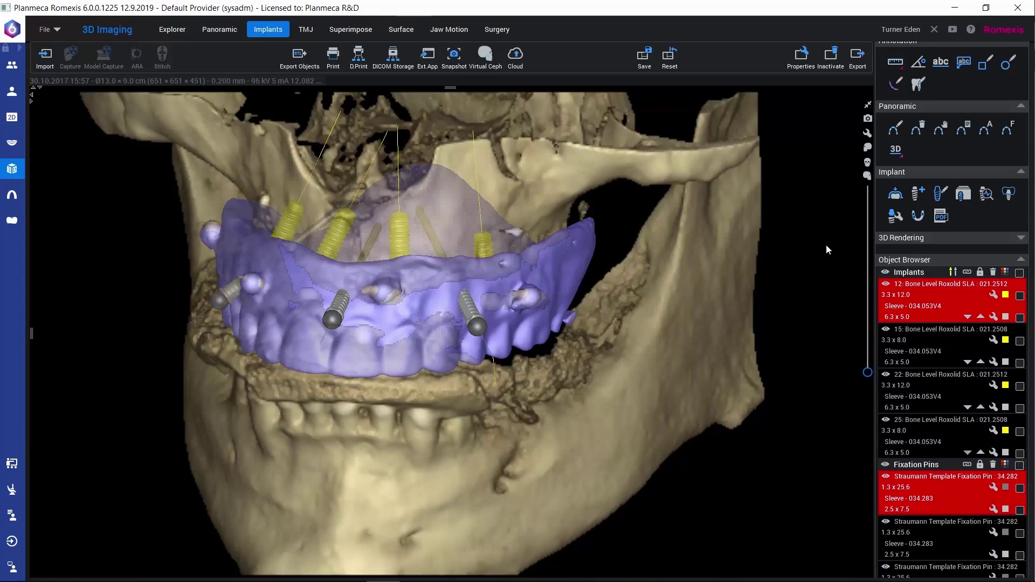
Step: Start creating an implant guide, inspect the scanned denture from several sides, and enable the use of the denture model
left_click(918, 216)
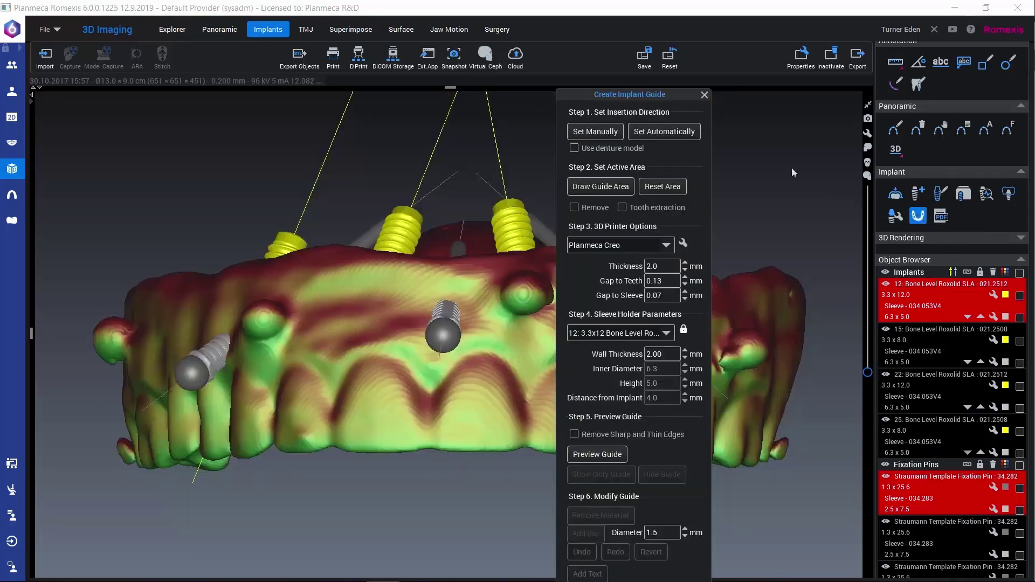
left_click_drag(658, 91, 865, 14)
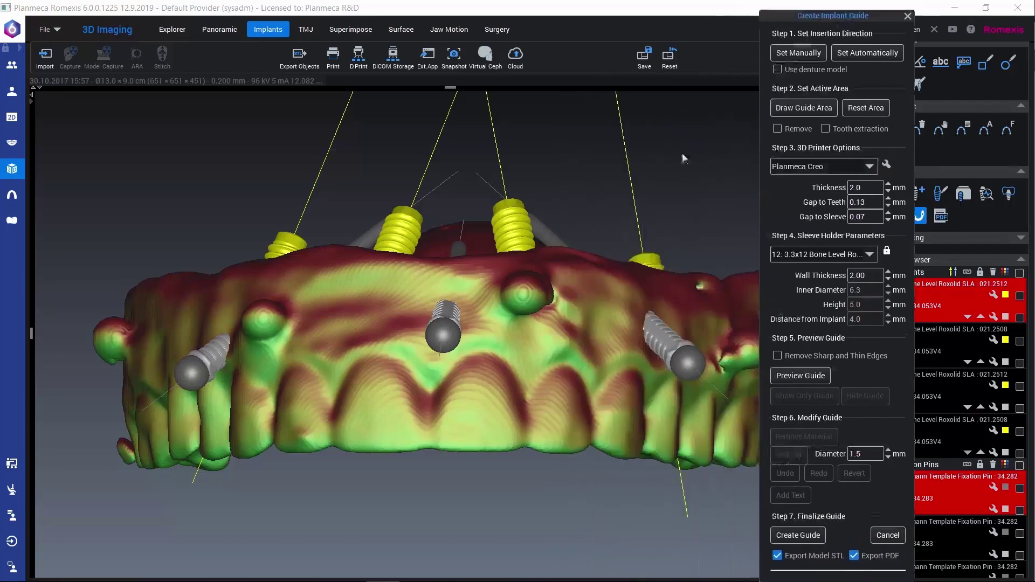
mouse_move(429, 288)
left_mouse_down()
mouse_move(416, 276)
mouse_move(338, 348)
left_mouse_up()
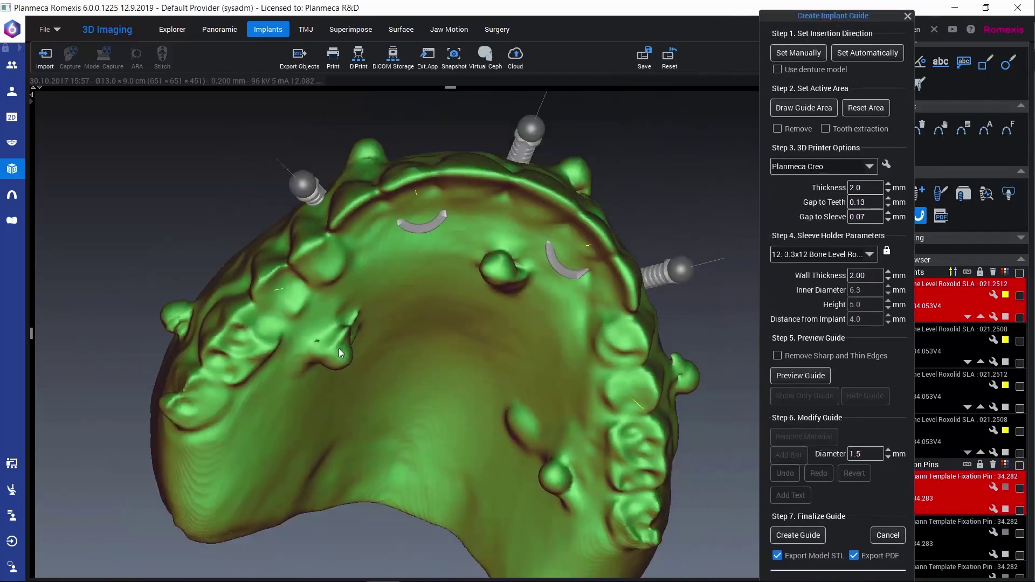
left_click_drag(681, 438, 577, 380)
left_click_drag(447, 195, 618, 274)
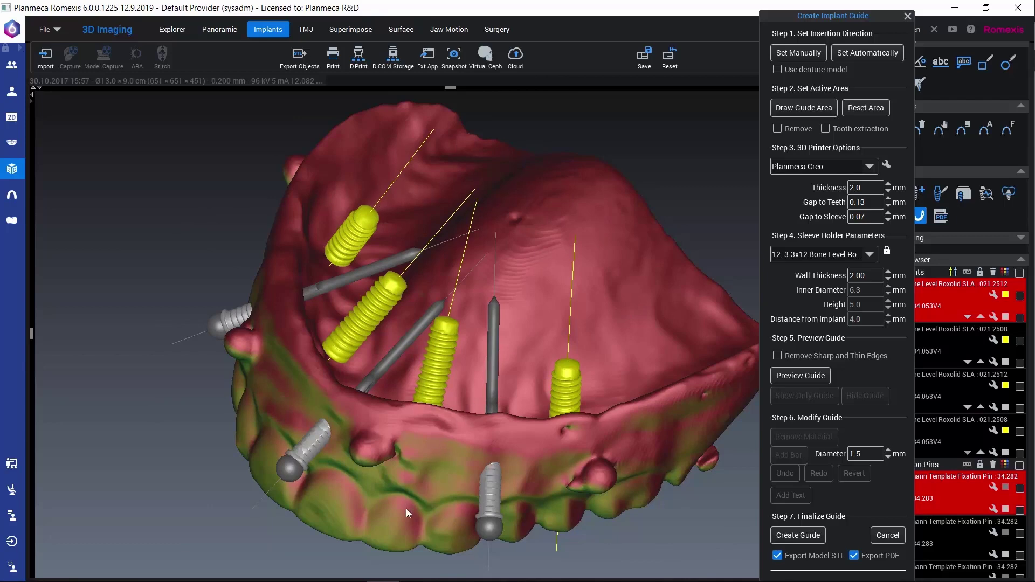
mouse_move(405, 509)
left_mouse_down()
mouse_move(484, 372)
mouse_move(515, 273)
mouse_move(512, 205)
mouse_move(500, 212)
mouse_move(515, 227)
left_mouse_up()
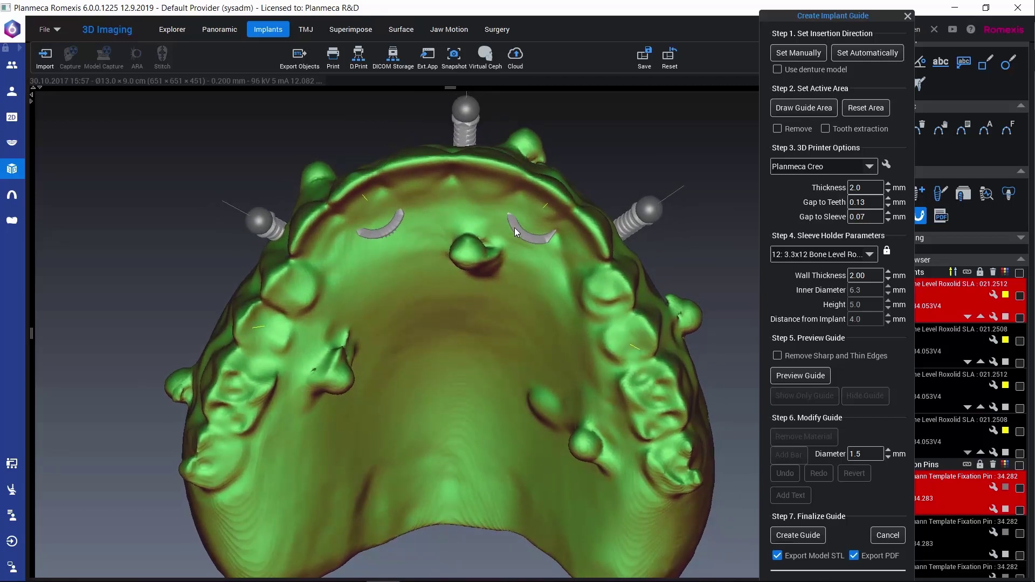
left_click_drag(514, 229, 511, 232)
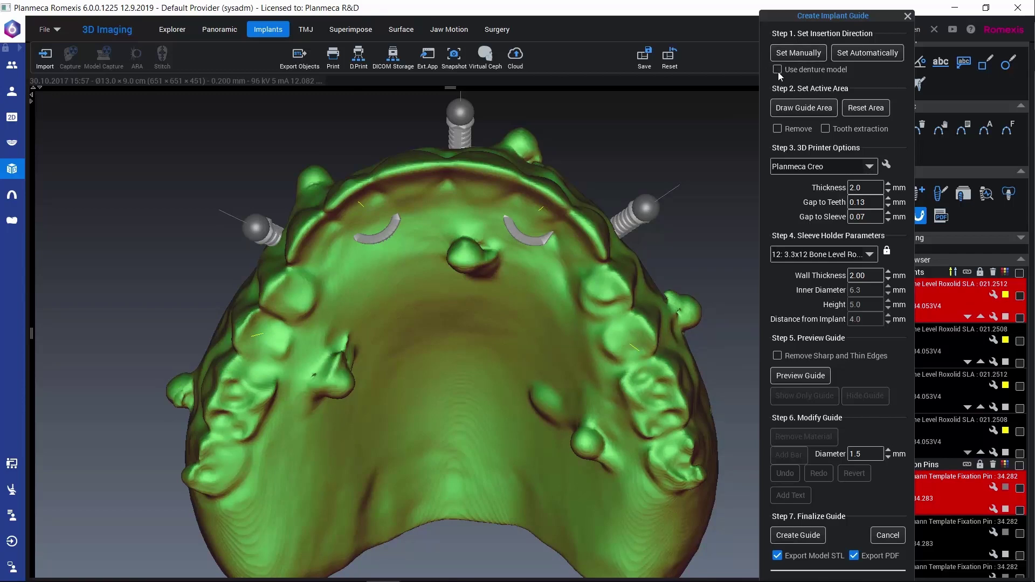
left_click(777, 70)
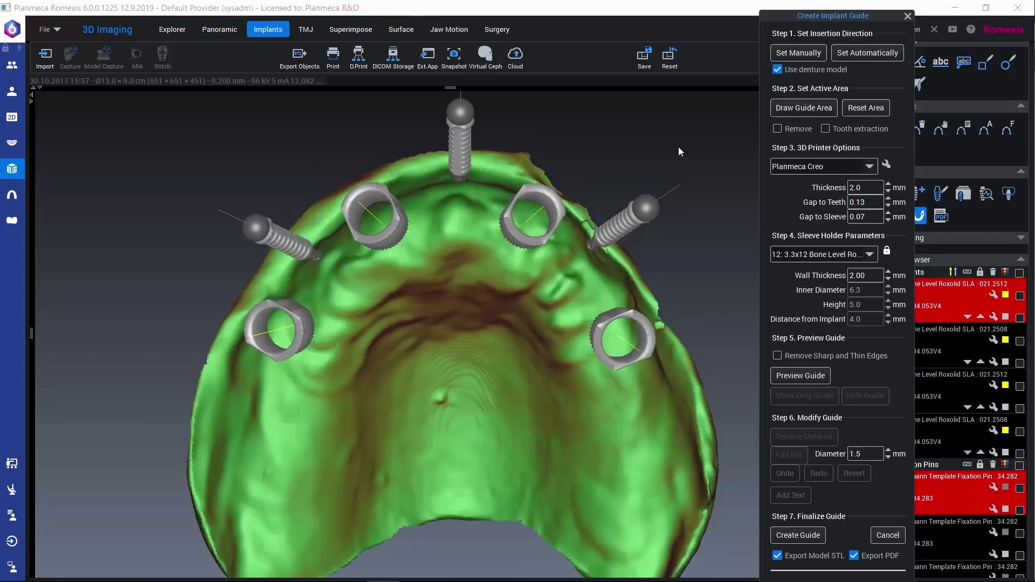
mouse_move(473, 214)
left_mouse_down()
mouse_move(416, 344)
mouse_move(397, 473)
mouse_move(516, 173)
mouse_move(477, 186)
mouse_move(470, 224)
left_mouse_up()
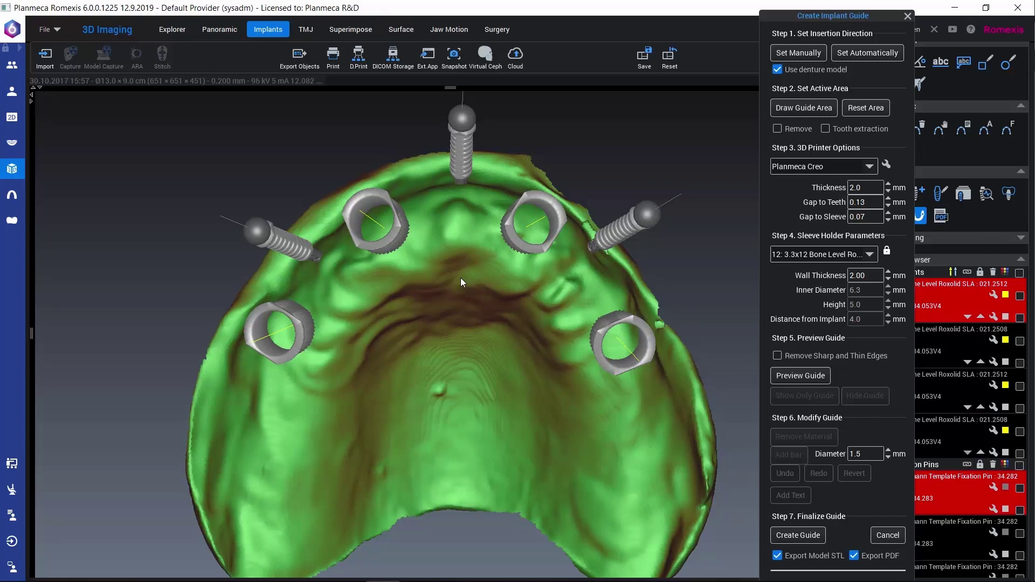
Step: Draw the active guide area over the front of the arch, enclosing the four implant sleeves and extending slightly behind the rear ones
left_click(817, 110)
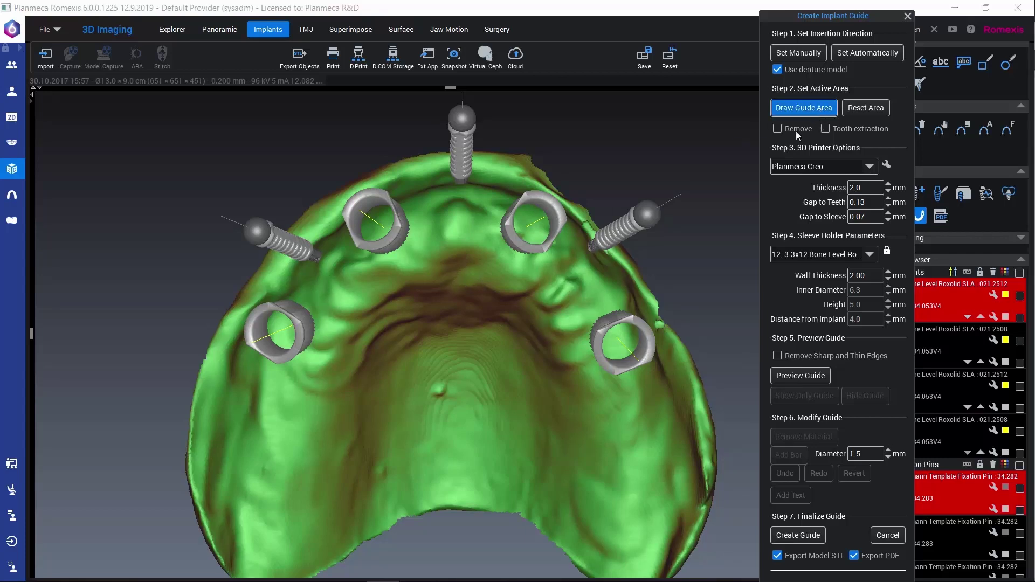
mouse_move(656, 299)
left_mouse_down()
mouse_move(522, 160)
mouse_move(378, 163)
mouse_move(222, 327)
mouse_move(229, 387)
left_mouse_up()
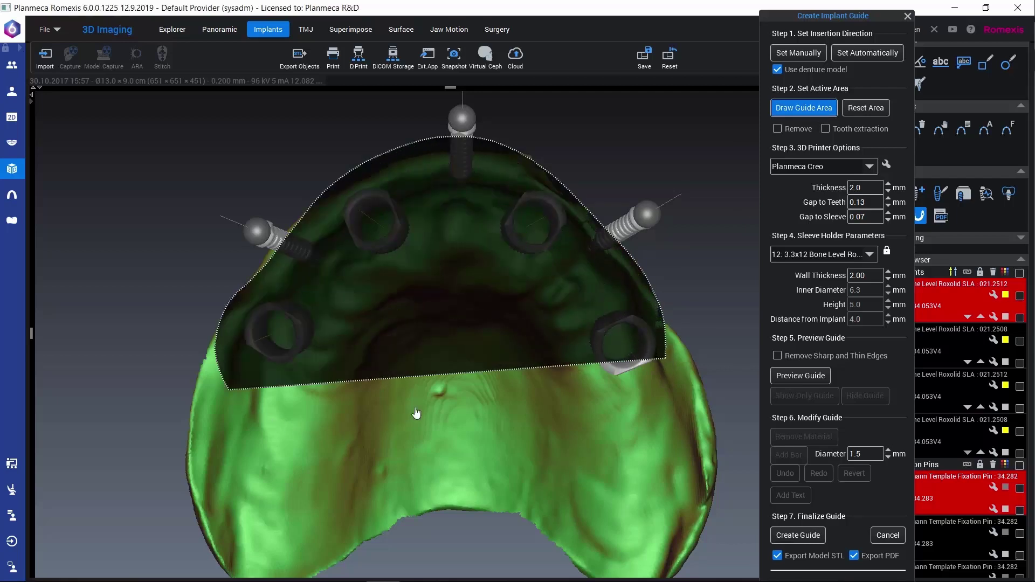
mouse_move(651, 420)
left_mouse_down()
mouse_move(693, 378)
mouse_move(671, 299)
mouse_move(640, 283)
left_mouse_up()
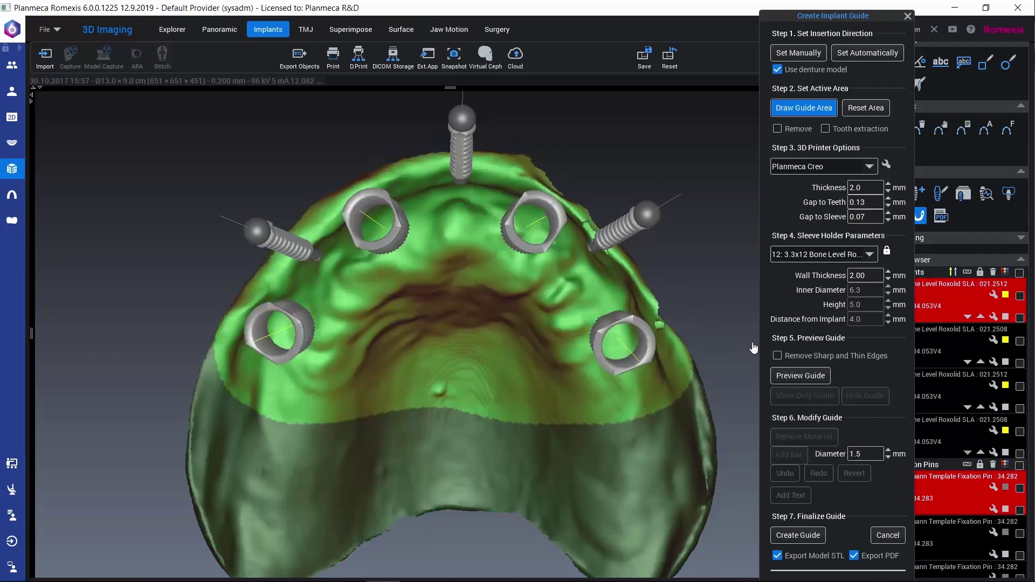
Step: Preview the guide with sharp and thin edges removed and show only the guide to inspect it
left_click(778, 356)
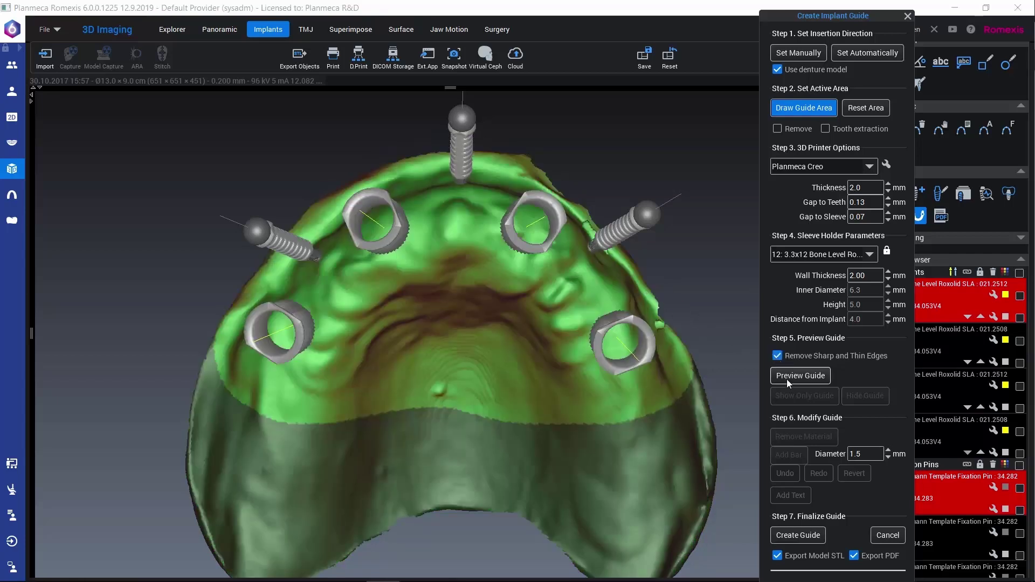
left_click(787, 379)
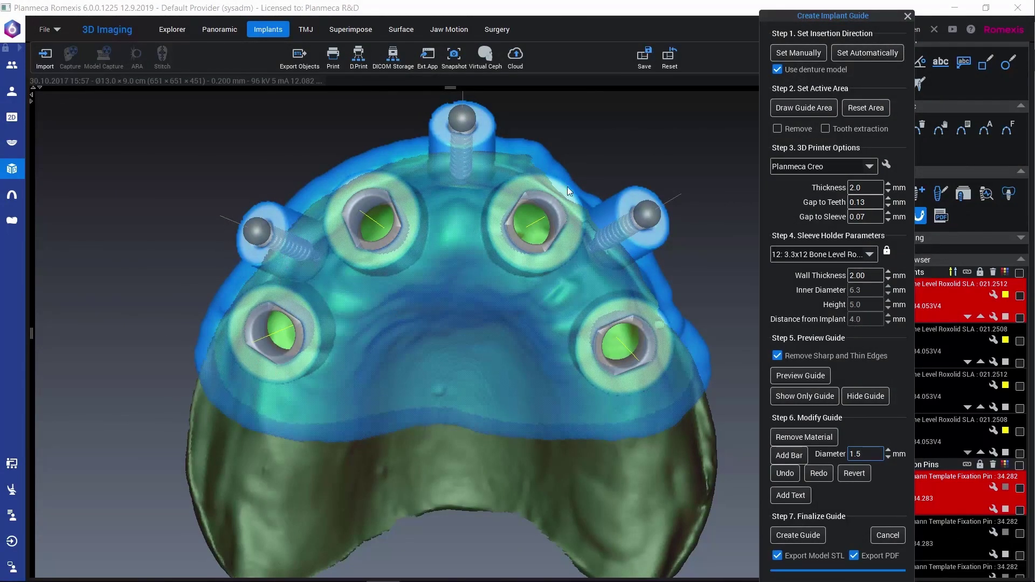
left_click(787, 400)
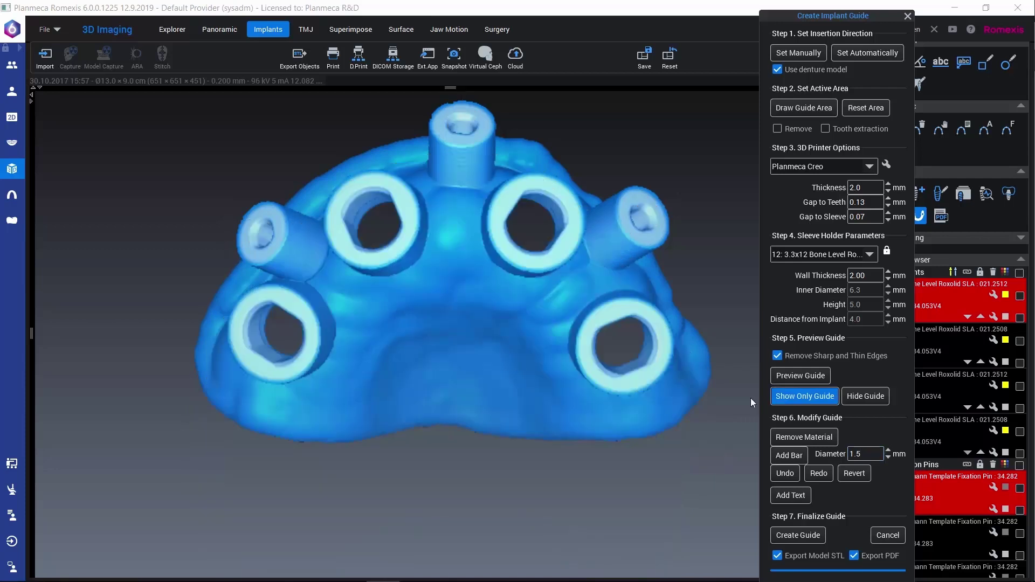
left_click_drag(530, 369, 464, 373)
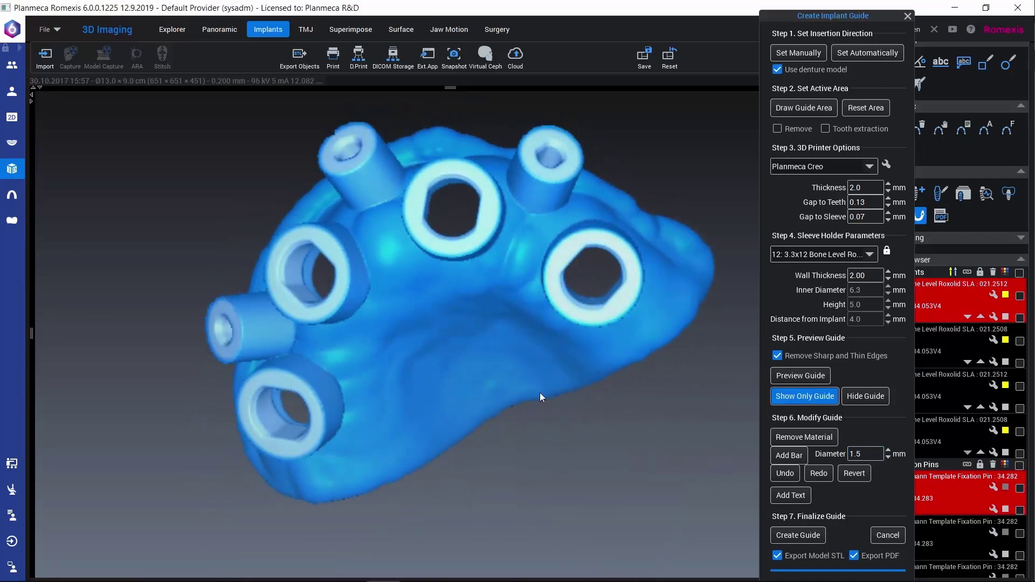